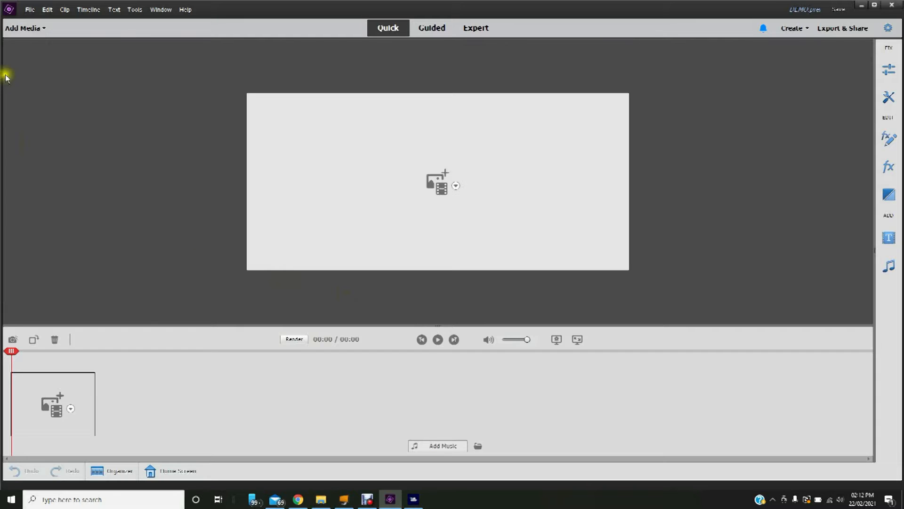
# Import the seven beach video clips, from 20210221_101657.mp4 to 20210221_102701.mp4, from the Desktop folder onto the timeline
pyautogui.click(34, 29)
pyautogui.click(54, 81)
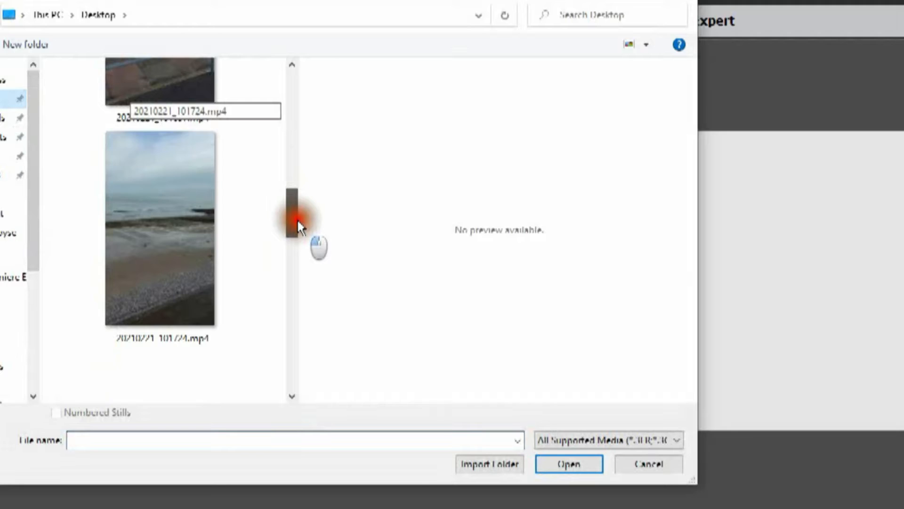
pyautogui.moveTo(297, 219); pyautogui.dragTo(296, 193)
pyautogui.click(168, 202)
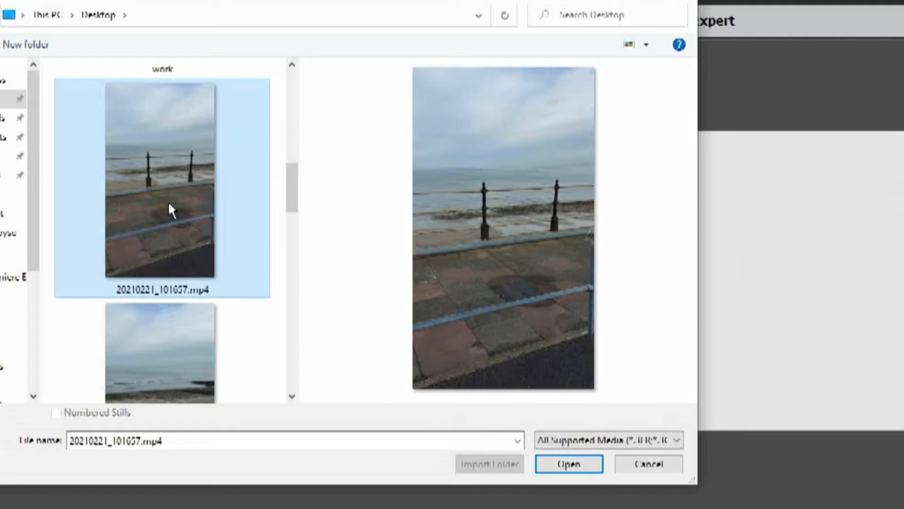
pyautogui.keyDown('ctrl'); pyautogui.click(156, 317); pyautogui.keyUp('ctrl')
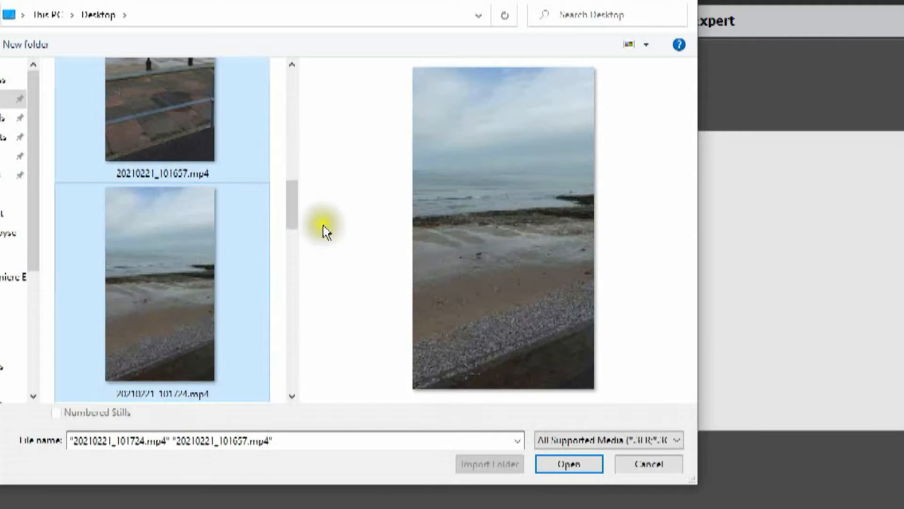
pyautogui.moveTo(292, 210); pyautogui.dragTo(289, 386)
pyautogui.keyDown('ctrl'); pyautogui.click(200, 265); pyautogui.keyUp('ctrl')
pyautogui.keyDown('ctrl'); pyautogui.click(187, 393); pyautogui.keyUp('ctrl')
pyautogui.keyDown('ctrl'); pyautogui.click(222, 294); pyautogui.keyUp('ctrl')
pyautogui.keyDown('ctrl'); pyautogui.click(244, 322); pyautogui.keyUp('ctrl')
pyautogui.keyDown('ctrl'); pyautogui.click(171, 350); pyautogui.keyUp('ctrl')
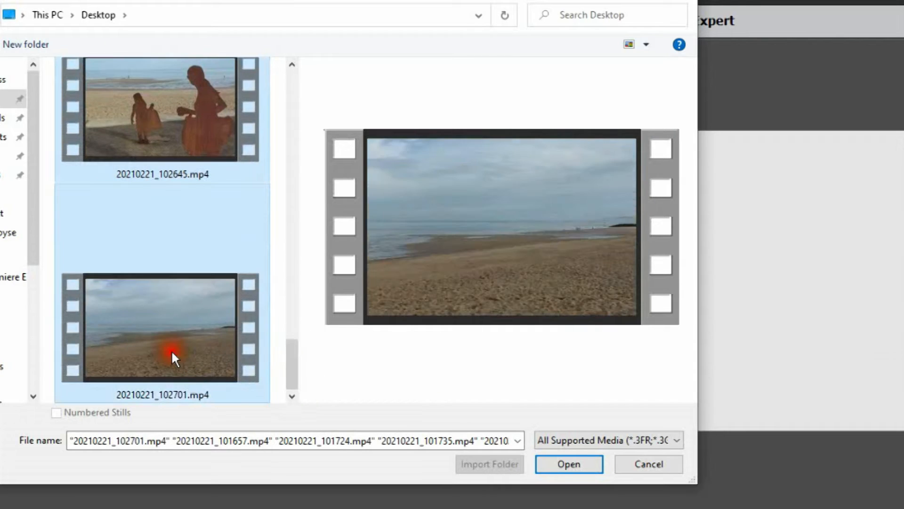
pyautogui.click(589, 470)
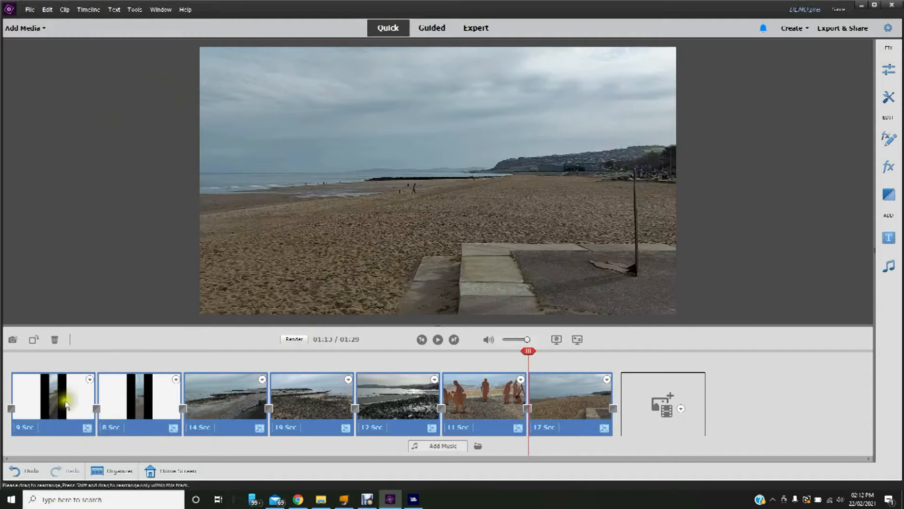
# Delete the two portrait-format clips at the start of the timeline
pyautogui.click(529, 352)
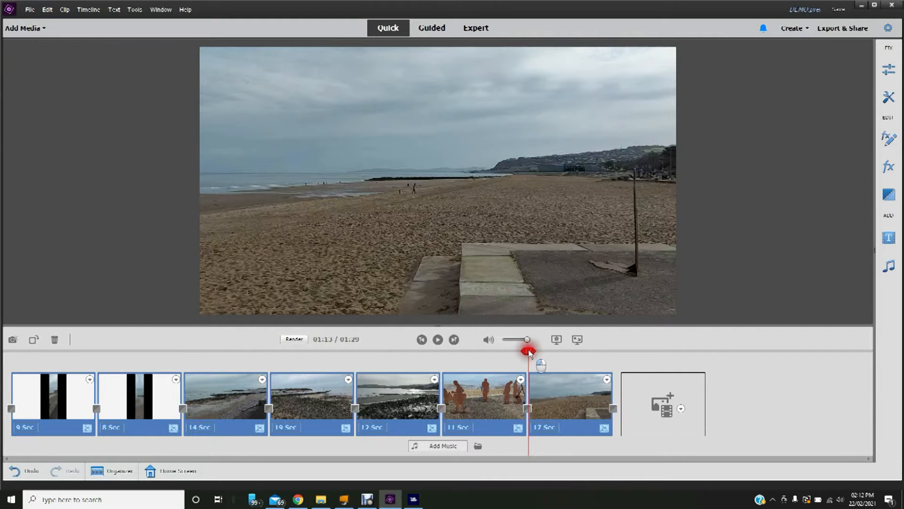
pyautogui.moveTo(528, 352); pyautogui.dragTo(80, 393)
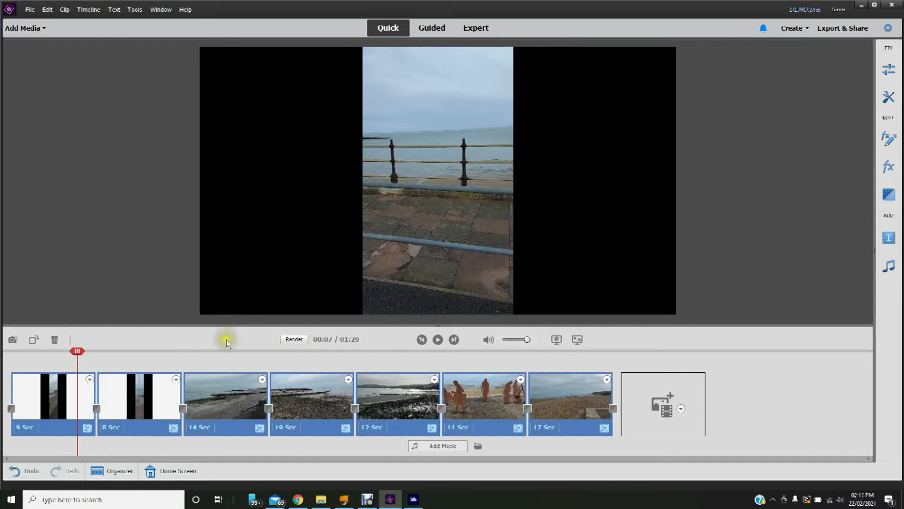
pyautogui.click(225, 360)
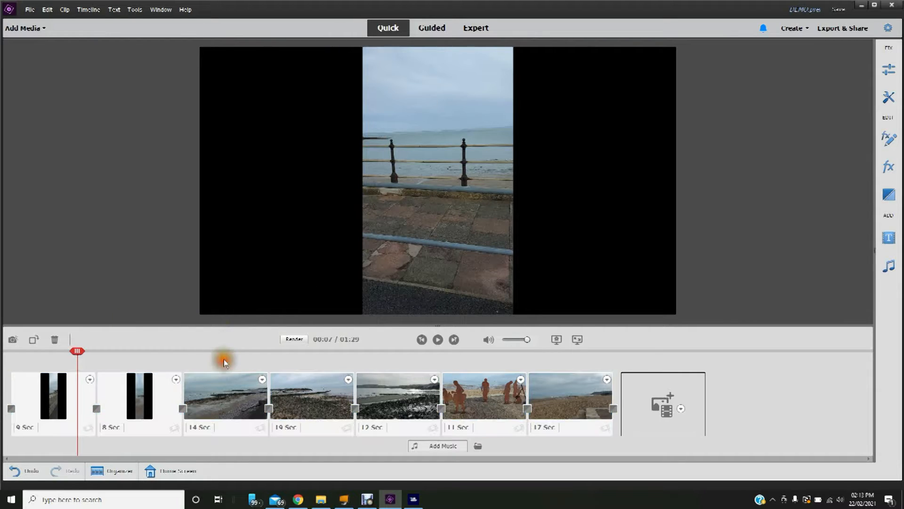
pyautogui.moveTo(77, 351); pyautogui.dragTo(208, 351)
pyautogui.click(137, 350)
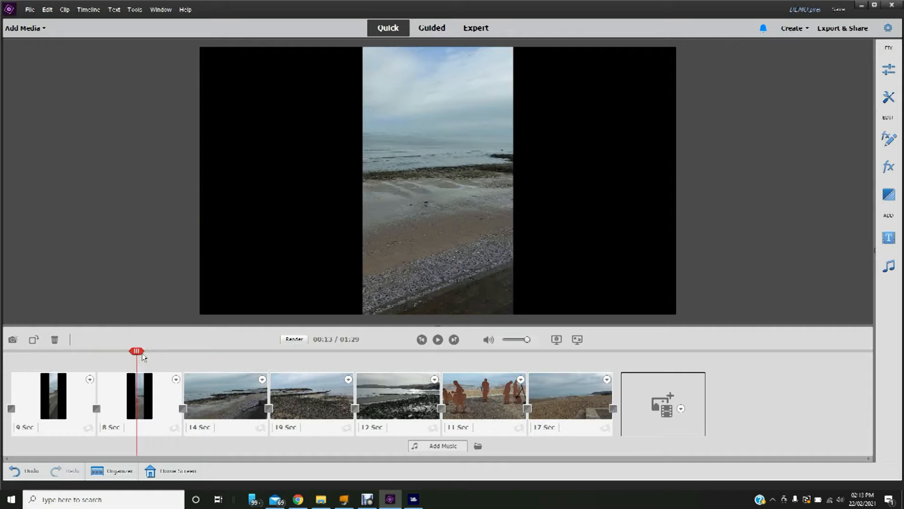
pyautogui.click(85, 413)
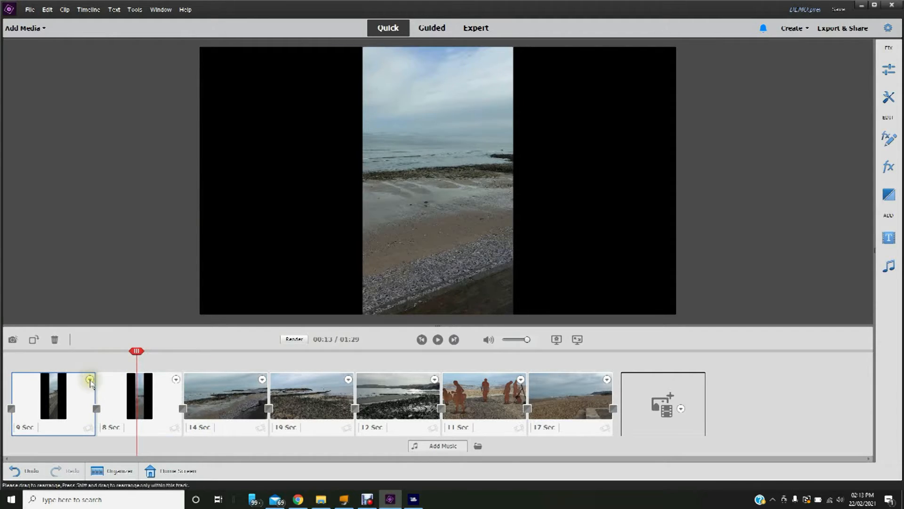
pyautogui.click(79, 393)
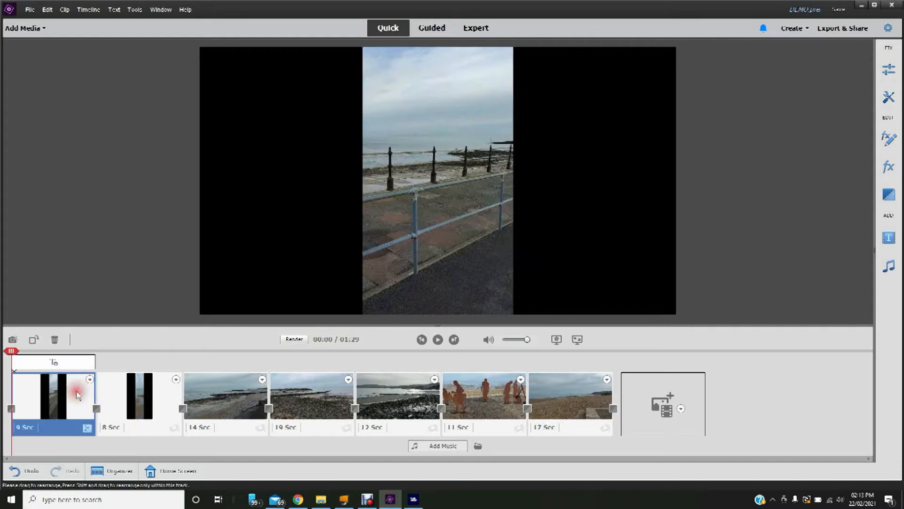
pyautogui.click(55, 340)
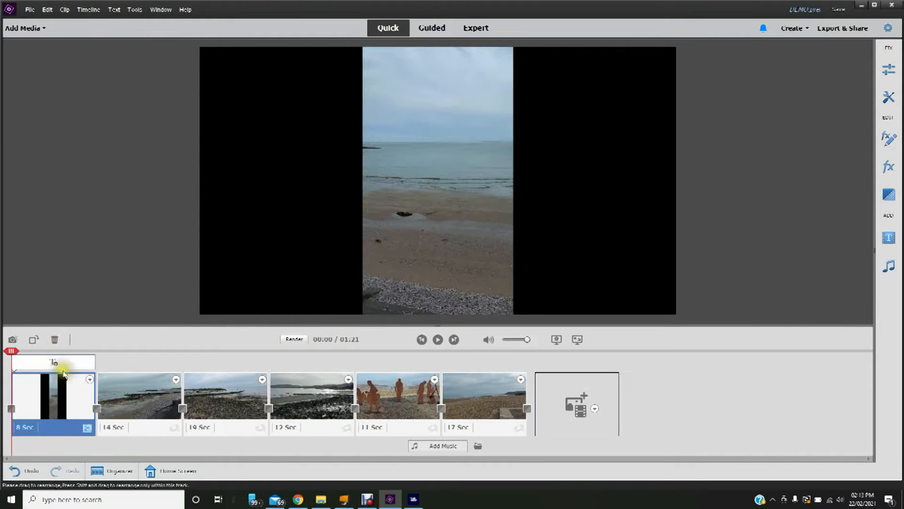
pyautogui.click(90, 380)
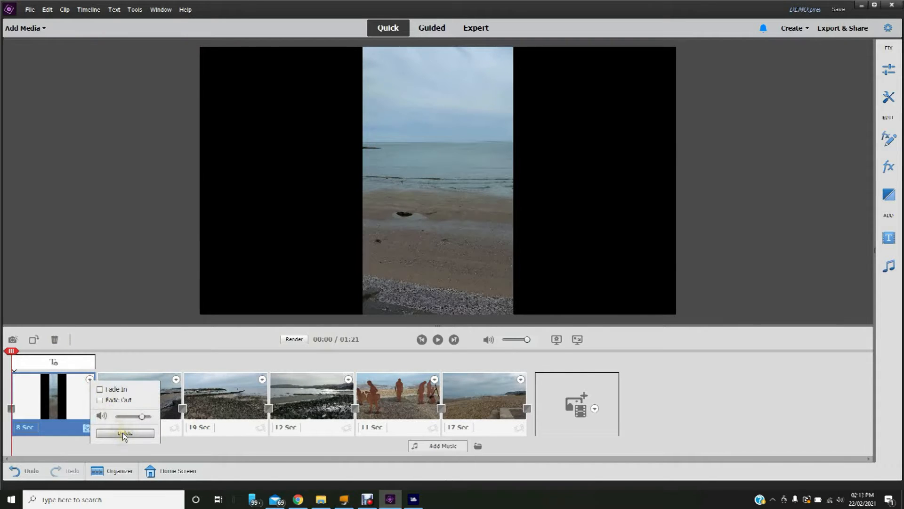
pyautogui.click(123, 432)
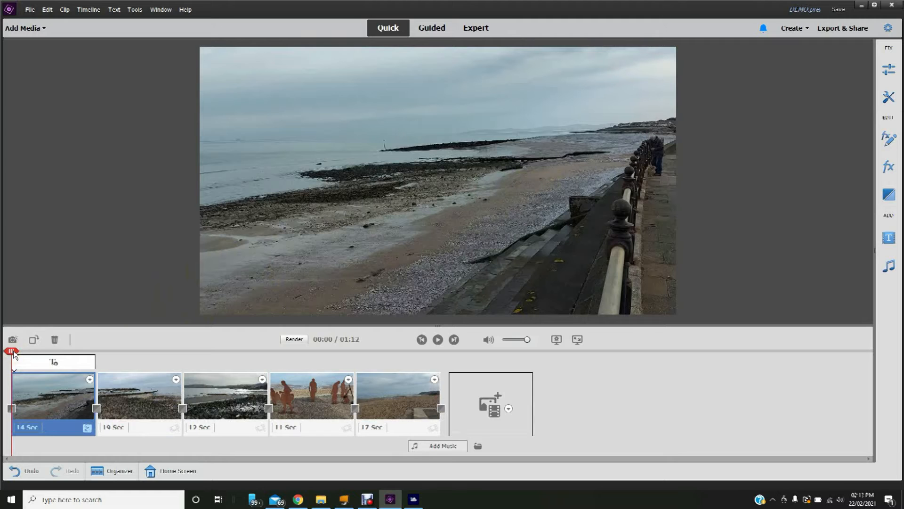
# Smart Trim the first clip to keep only the scene from about 00;00;02;11 to 00;00;10;13 and return to the timeline
pyautogui.moveTo(11, 353)
pyautogui.mouseDown()
pyautogui.moveTo(99, 354)
pyautogui.moveTo(14, 357)
pyautogui.mouseUp()
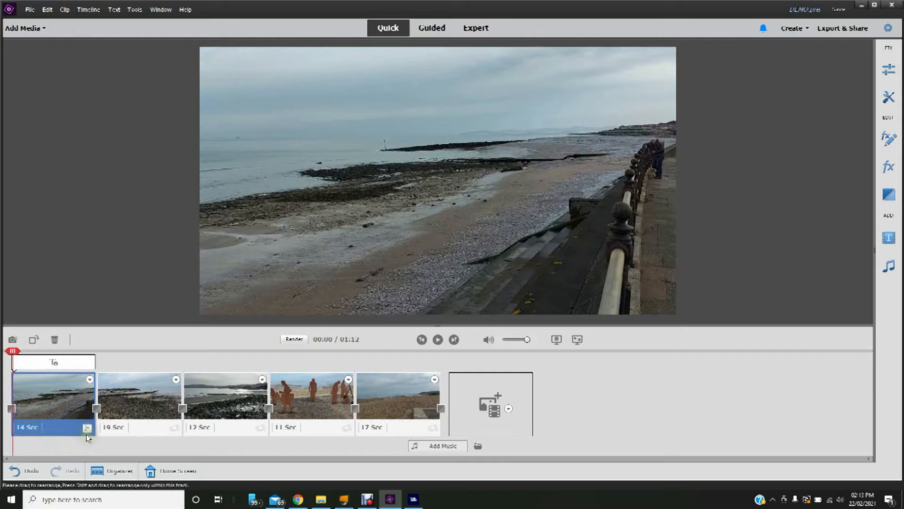
pyautogui.click(87, 429)
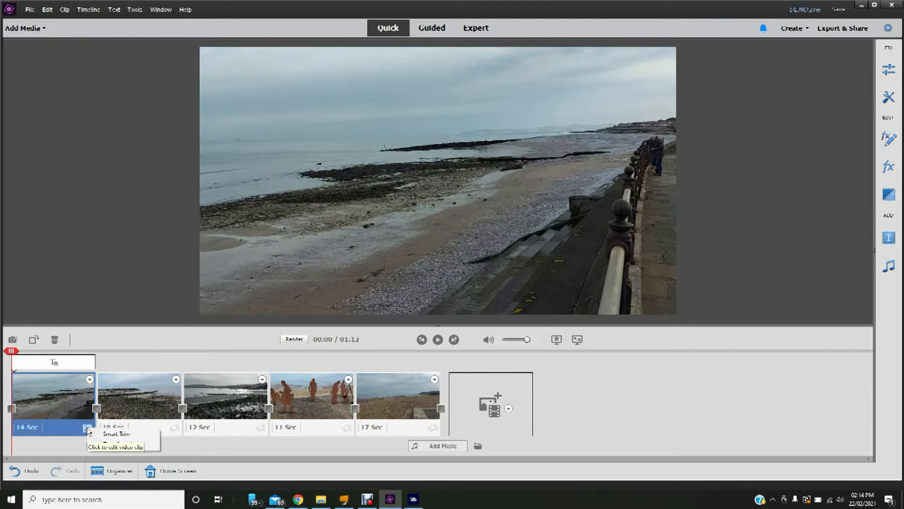
pyautogui.click(131, 436)
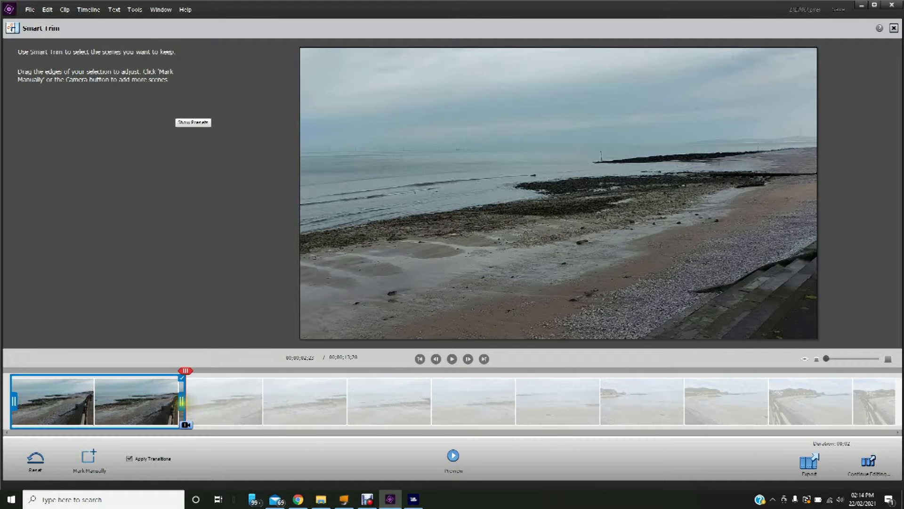
pyautogui.moveTo(182, 399); pyautogui.dragTo(671, 420)
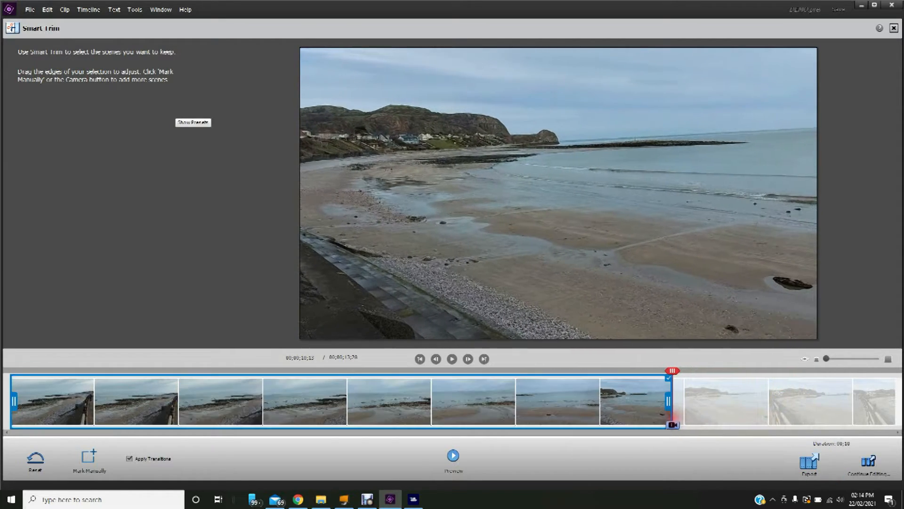
pyautogui.moveTo(13, 401); pyautogui.dragTo(162, 414)
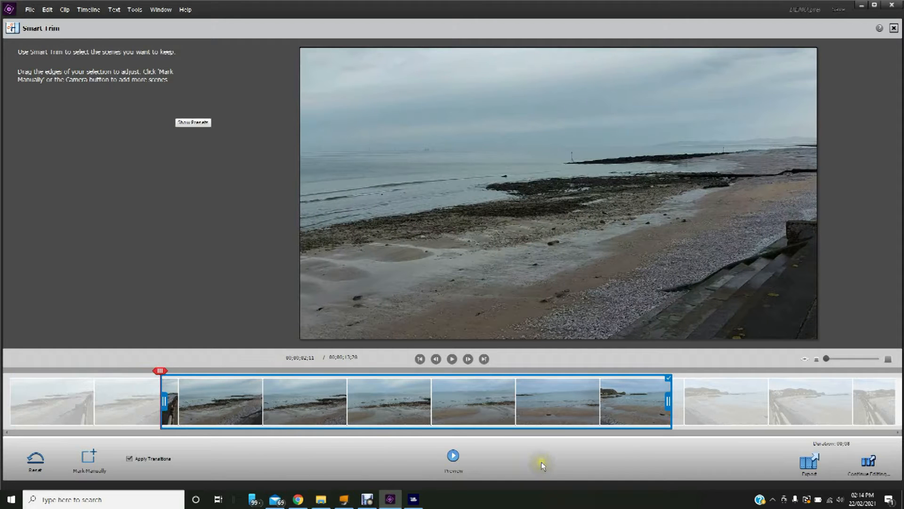
pyautogui.click(161, 371)
pyautogui.moveTo(161, 373); pyautogui.dragTo(666, 373)
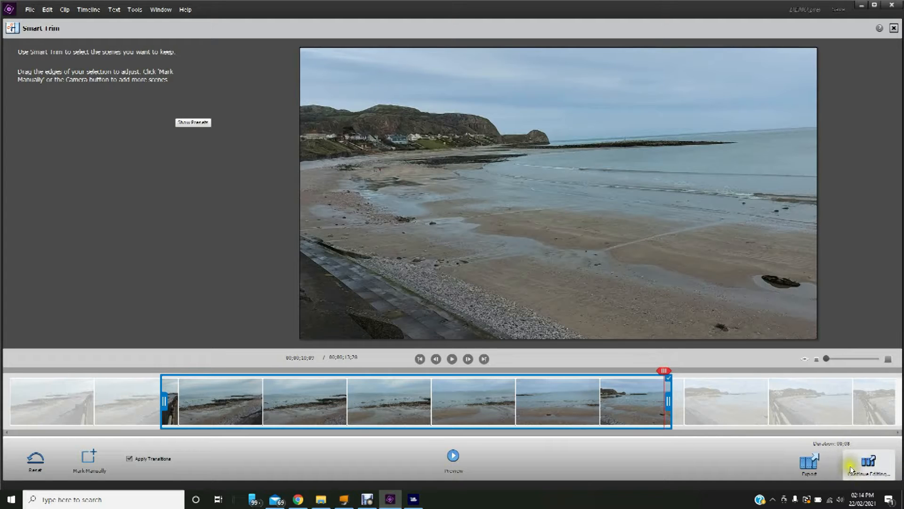
pyautogui.click(868, 463)
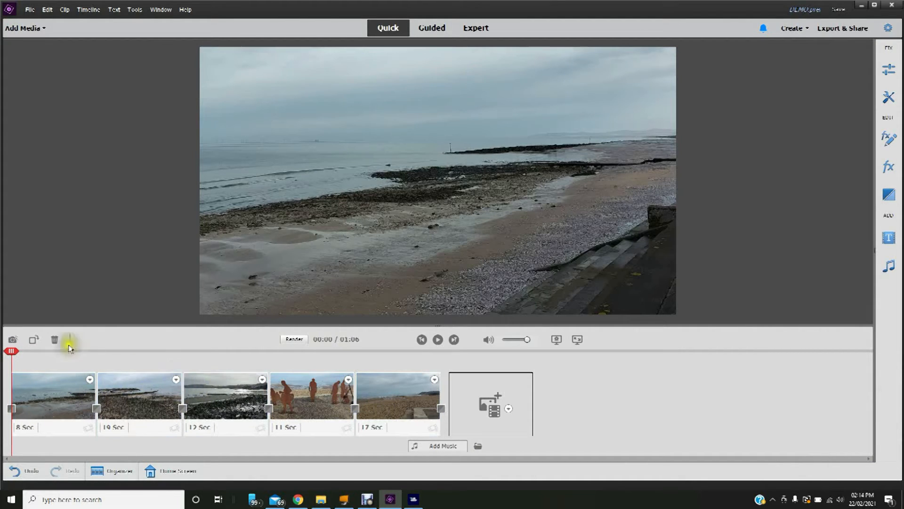
# In Smart Trim, mark a second scene to keep in the second clip, from about 00;00;06;23 to nearly the clip's end
pyautogui.moveTo(15, 353); pyautogui.dragTo(108, 351)
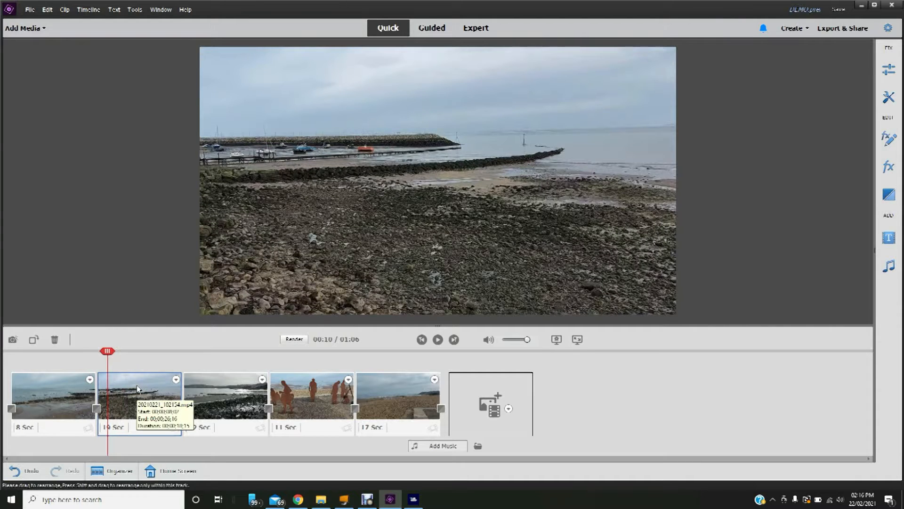
pyautogui.click(138, 388)
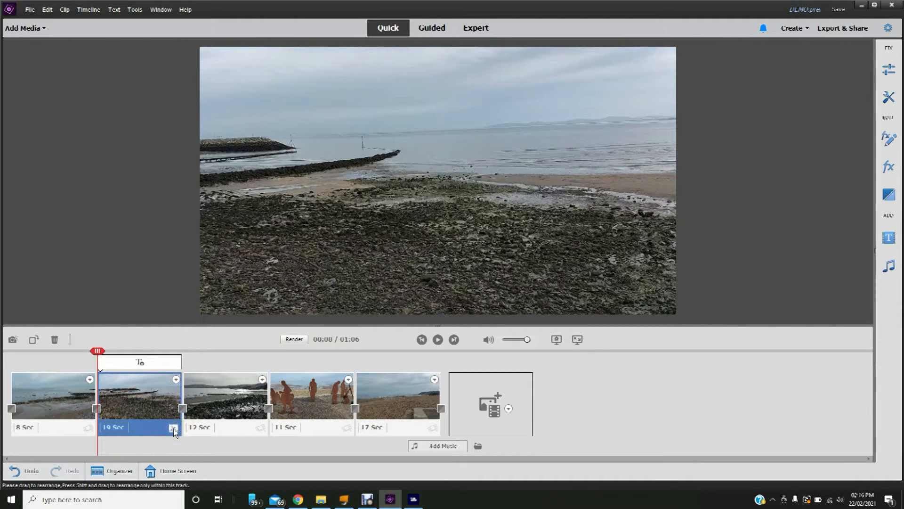
pyautogui.click(173, 428)
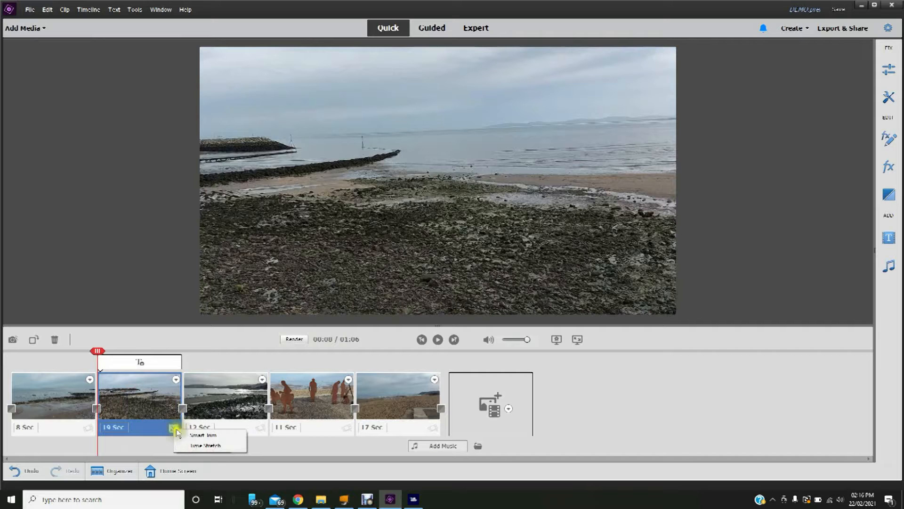
pyautogui.click(197, 435)
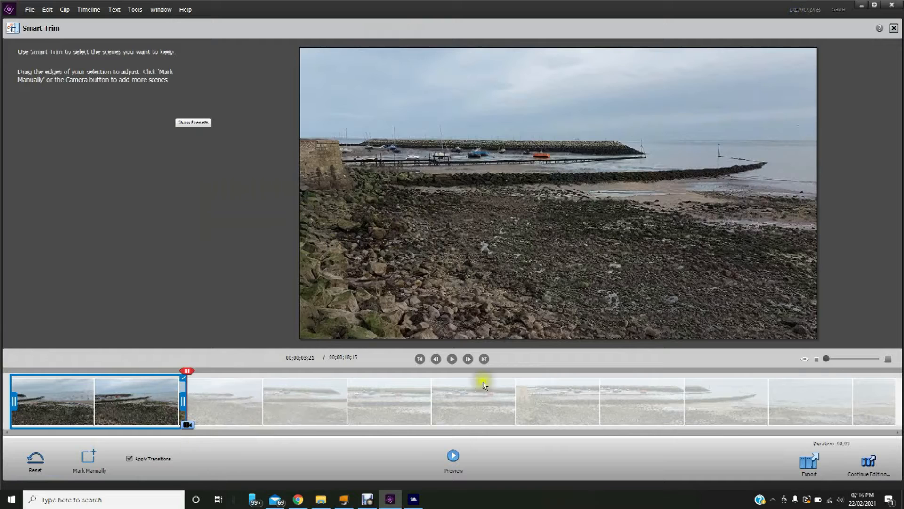
pyautogui.click(186, 426)
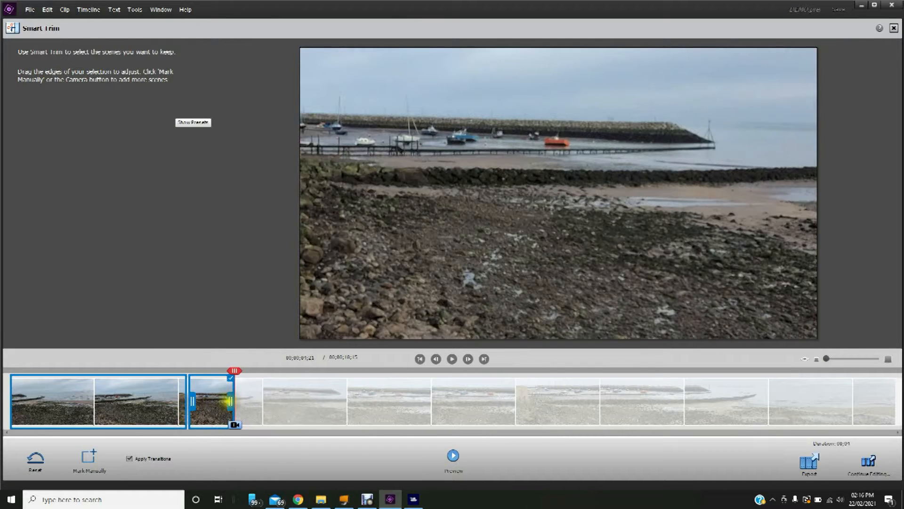
pyautogui.moveTo(231, 401); pyautogui.dragTo(883, 416)
pyautogui.moveTo(193, 401); pyautogui.dragTo(332, 408)
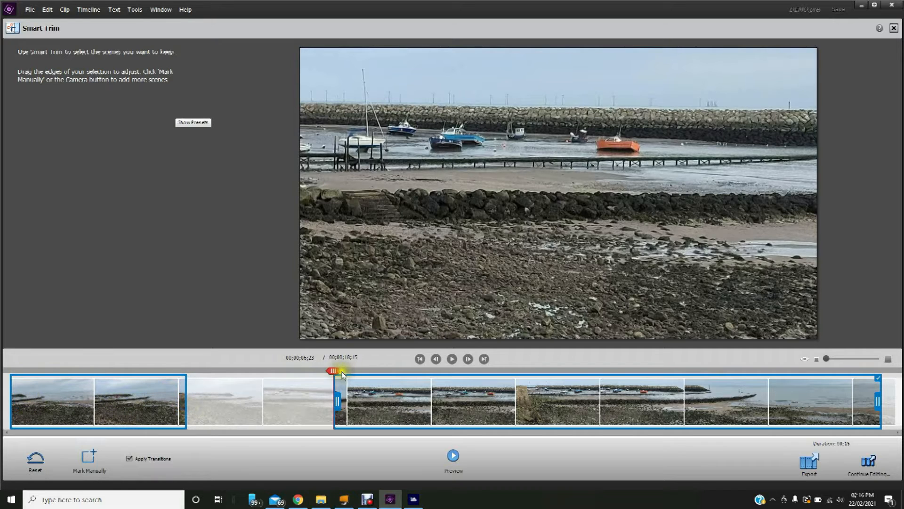
# Extend the second clip's first kept scene to about 00;00;04;05 and apply the trim to the timeline
pyautogui.moveTo(332, 371); pyautogui.dragTo(204, 380)
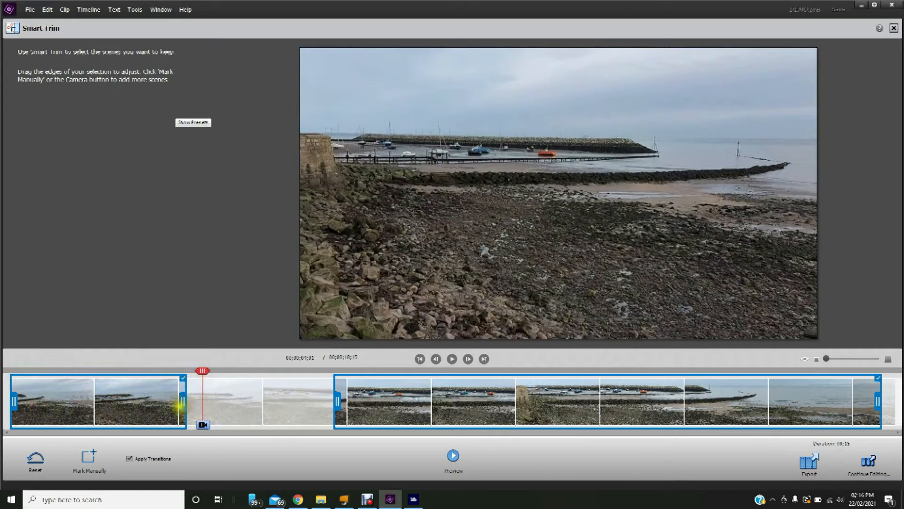
pyautogui.moveTo(184, 400); pyautogui.dragTo(207, 400)
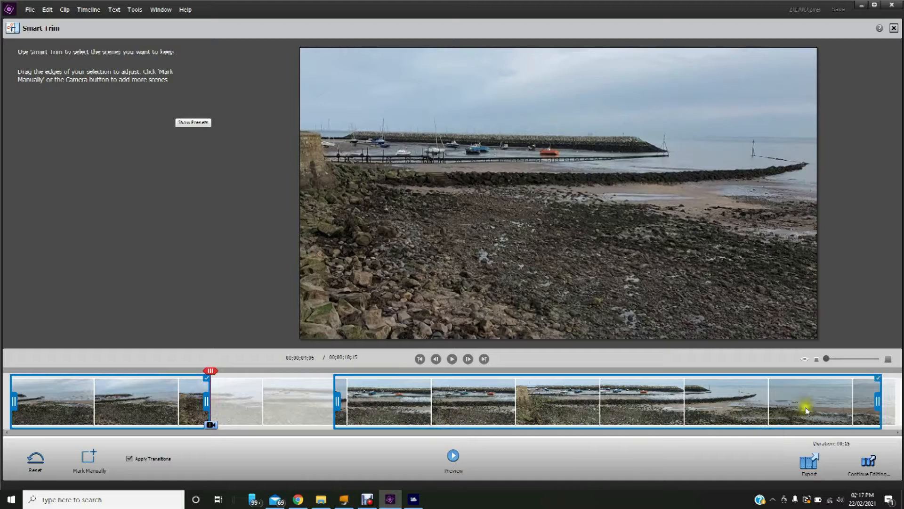
pyautogui.click(874, 460)
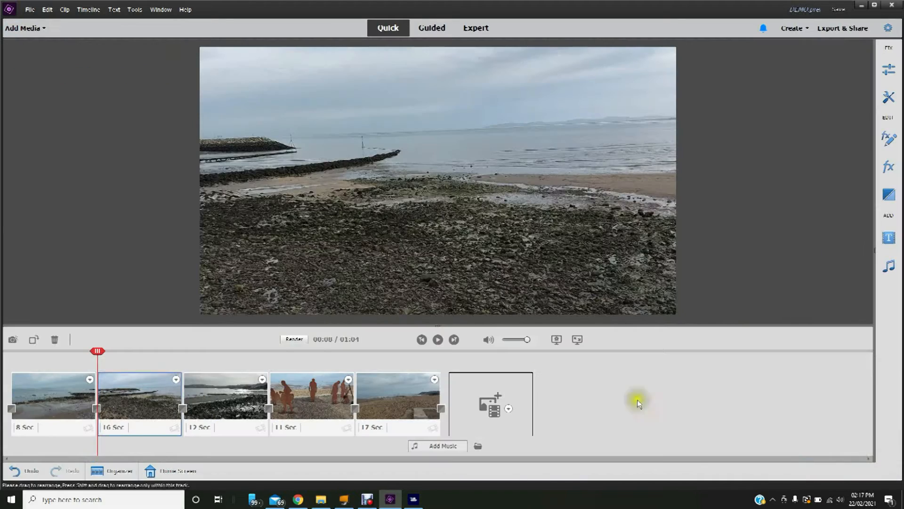
# Scrub from the trimmed second clip through the clip with the figure sculptures to review the footage
pyautogui.moveTo(97, 353); pyautogui.dragTo(156, 361)
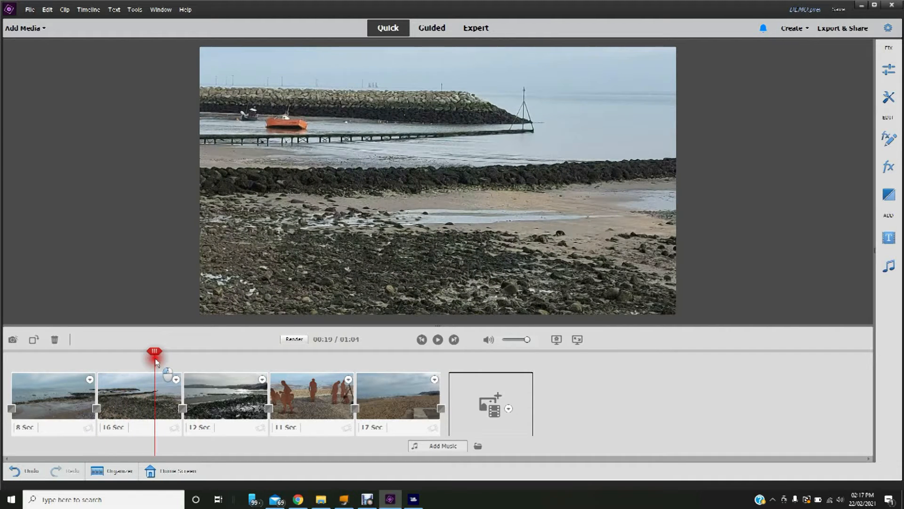
pyautogui.moveTo(156, 362); pyautogui.dragTo(271, 357)
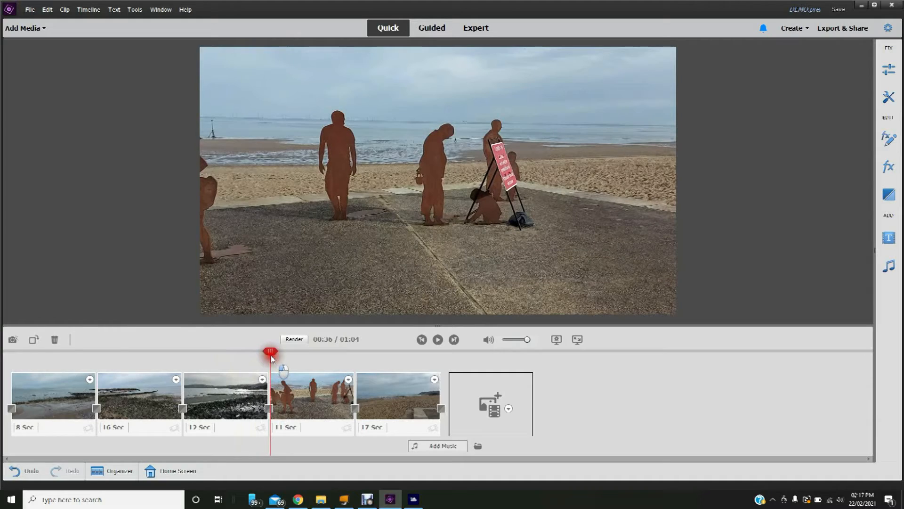
pyautogui.moveTo(272, 358); pyautogui.dragTo(302, 361)
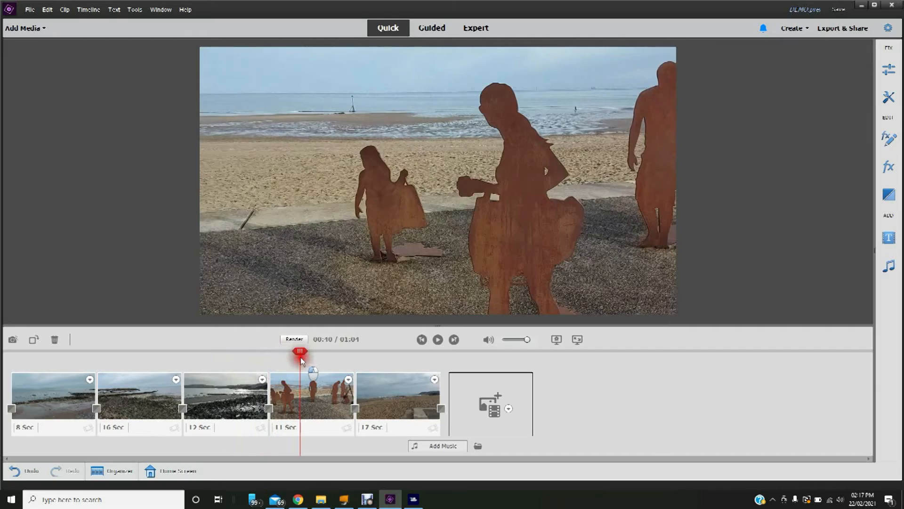
pyautogui.moveTo(301, 361); pyautogui.dragTo(340, 364)
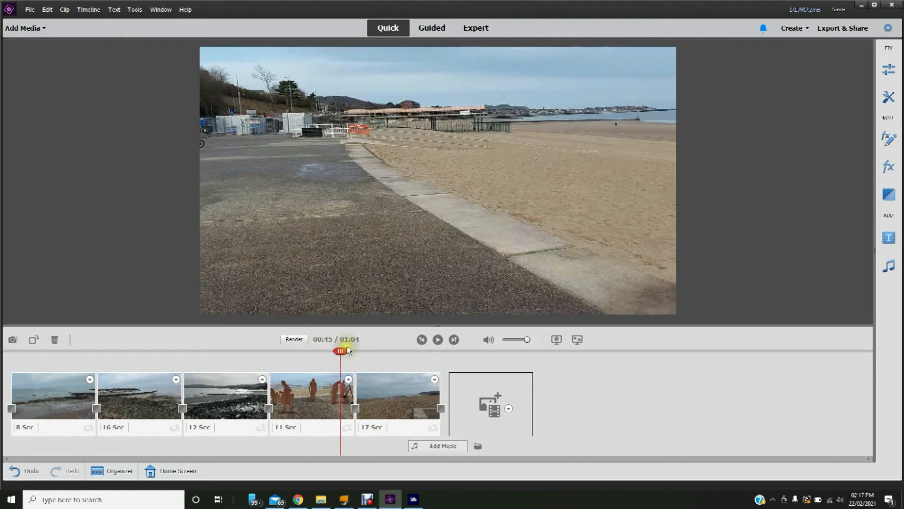
pyautogui.moveTo(343, 354); pyautogui.dragTo(278, 354)
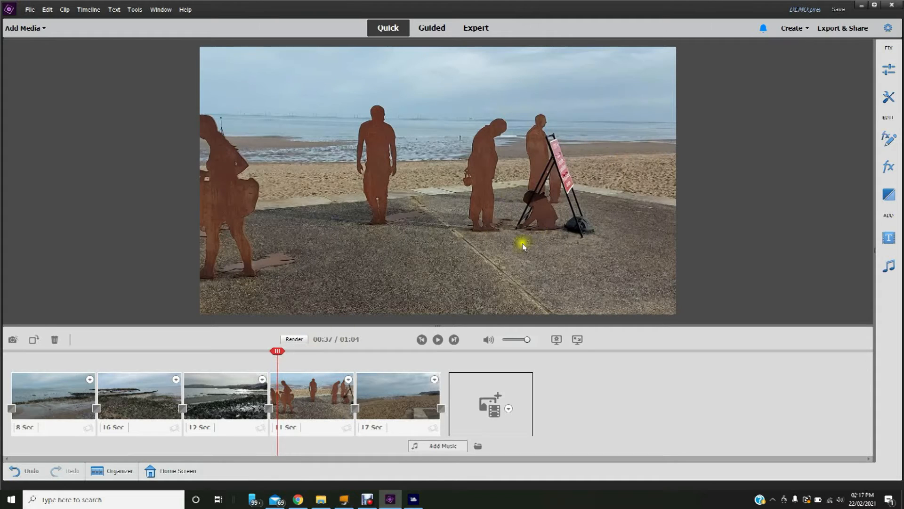
# Smart Trim the figure sculptures clip to keep only the scene from about 00;00;02;16 to 00;00;07;08 and return to the timeline
pyautogui.click(324, 415)
pyautogui.click(346, 428)
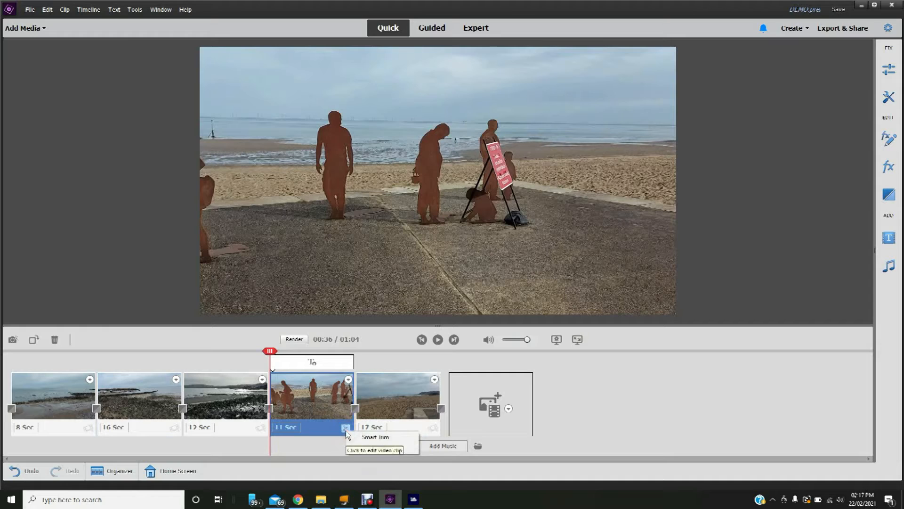
pyautogui.click(361, 439)
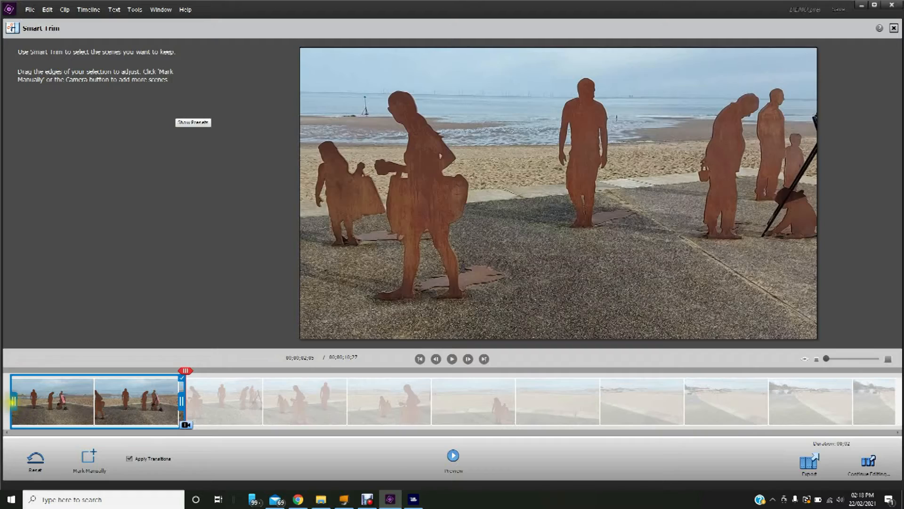
pyautogui.moveTo(179, 401); pyautogui.dragTo(411, 401)
pyautogui.moveTo(13, 402); pyautogui.dragTo(224, 438)
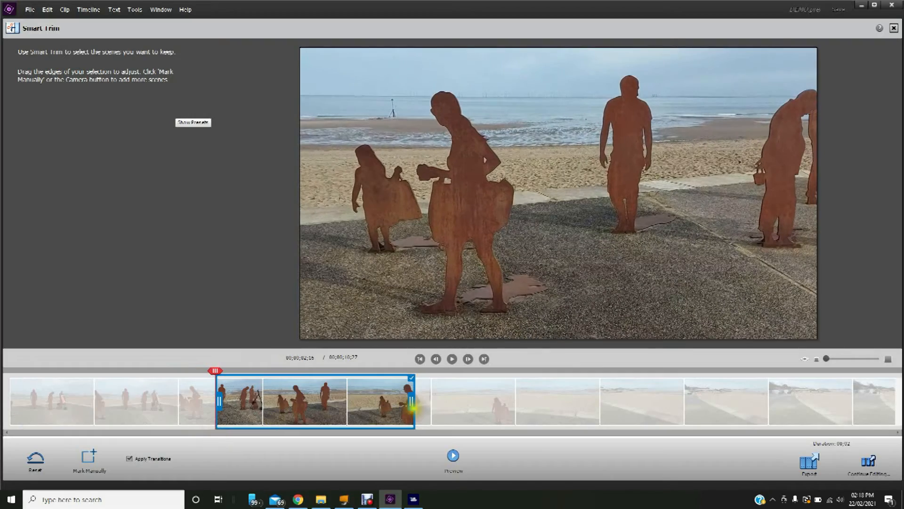
pyautogui.moveTo(413, 404); pyautogui.dragTo(597, 406)
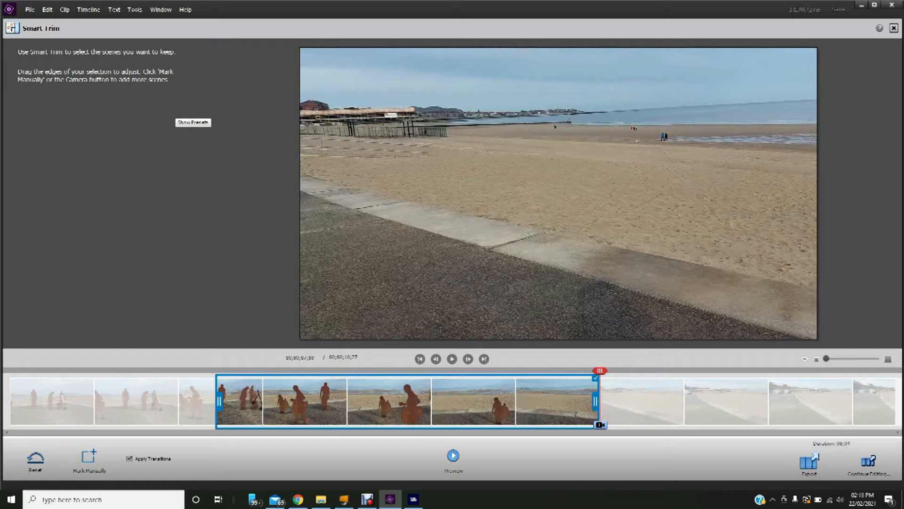
pyautogui.click(862, 468)
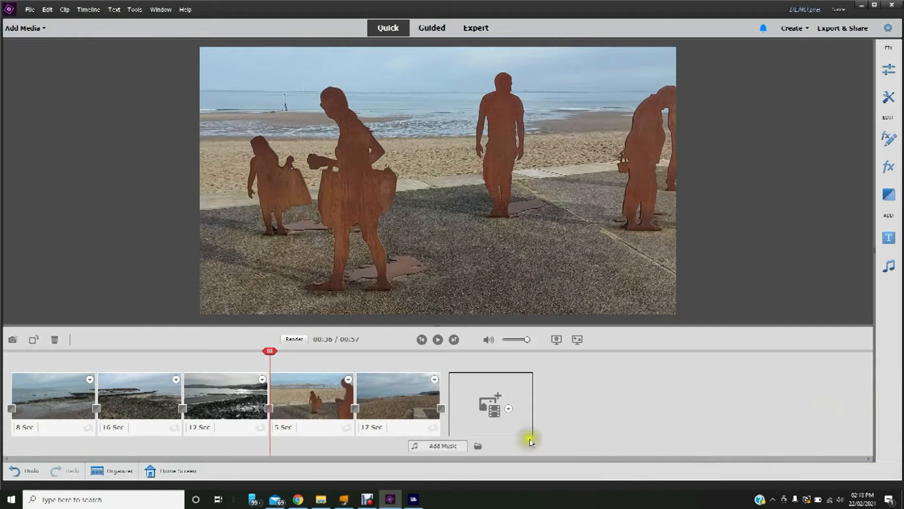
# In Smart Trim, mark a second scene to keep in the last clip, from about 00;00;11;11 to nearly the clip's end
pyautogui.click(400, 380)
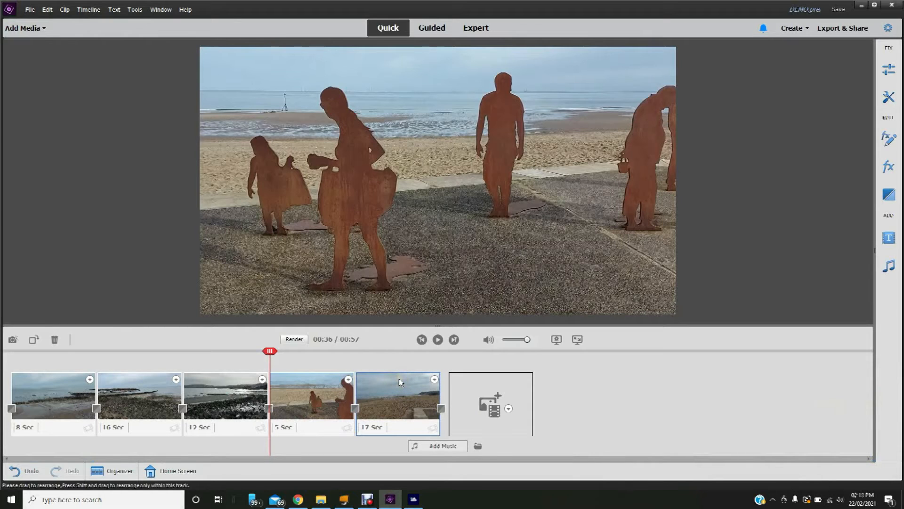
pyautogui.click(399, 378)
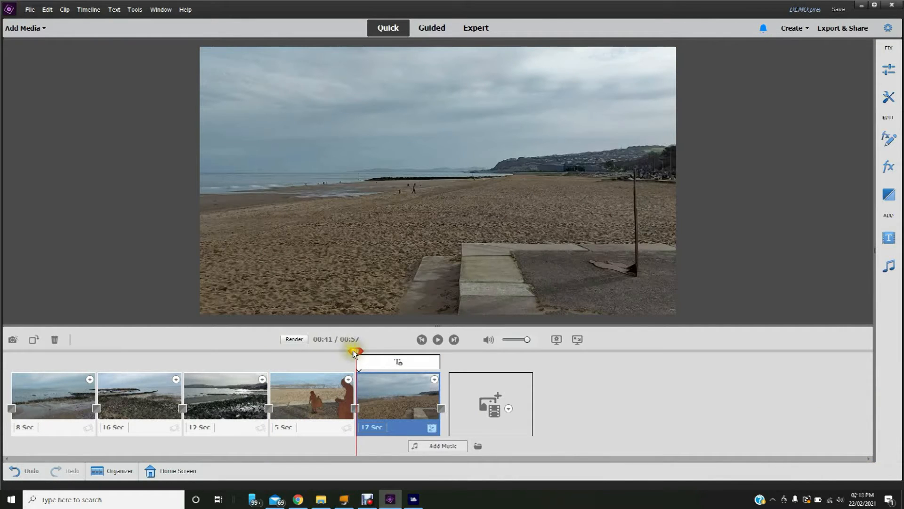
pyautogui.moveTo(358, 354); pyautogui.dragTo(378, 353)
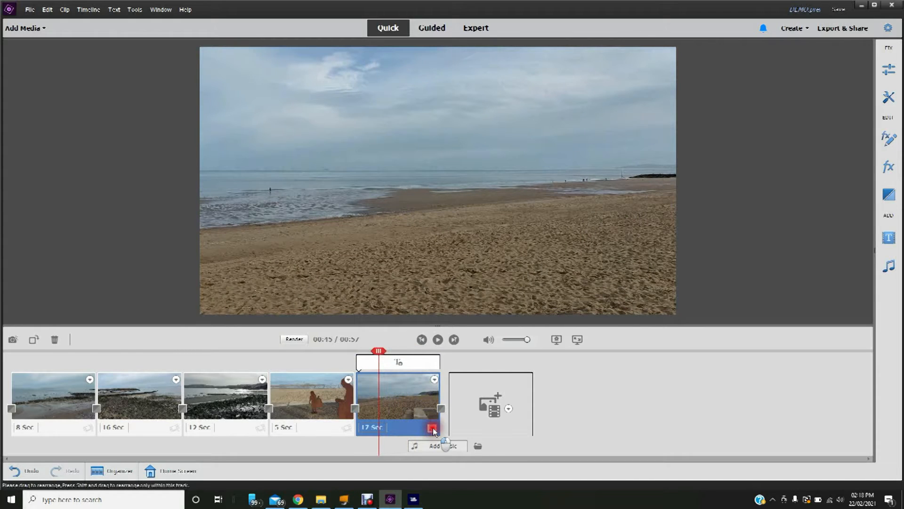
pyautogui.click(433, 428)
pyautogui.click(445, 431)
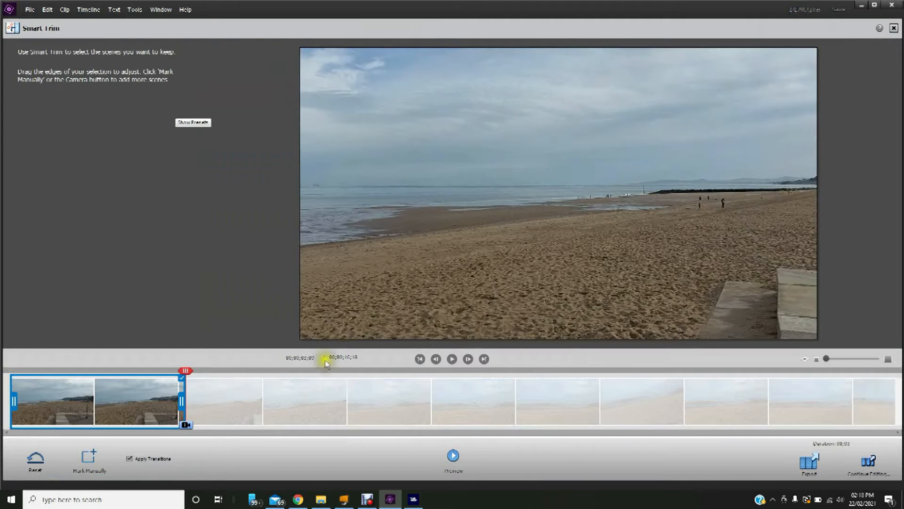
pyautogui.moveTo(185, 371); pyautogui.dragTo(277, 371)
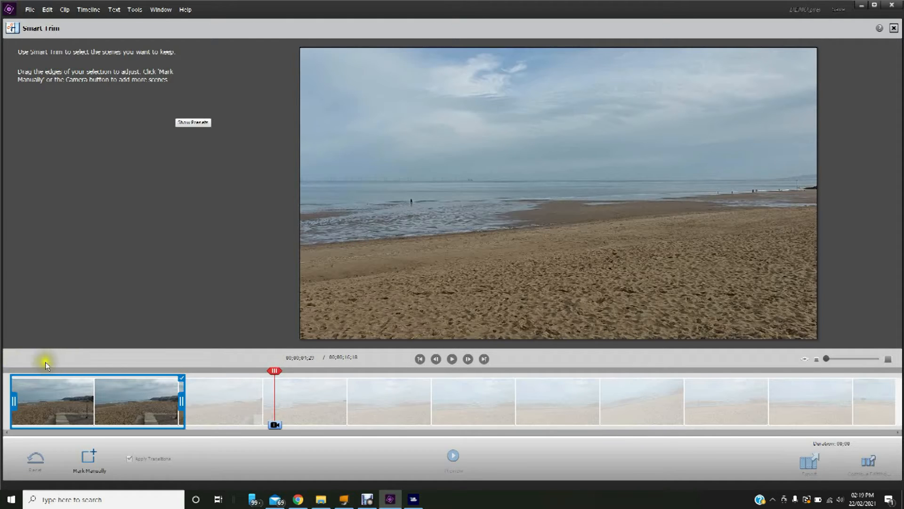
pyautogui.moveTo(275, 376); pyautogui.dragTo(569, 347)
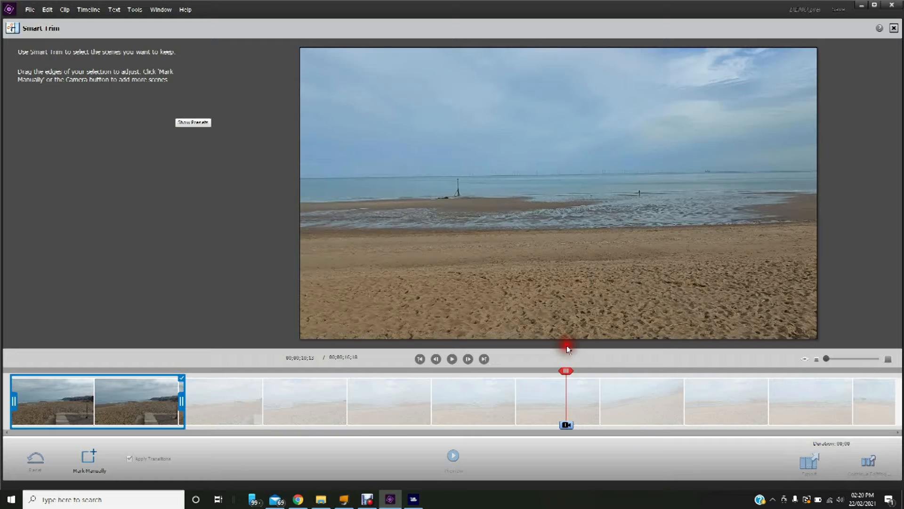
pyautogui.moveTo(569, 372); pyautogui.dragTo(618, 374)
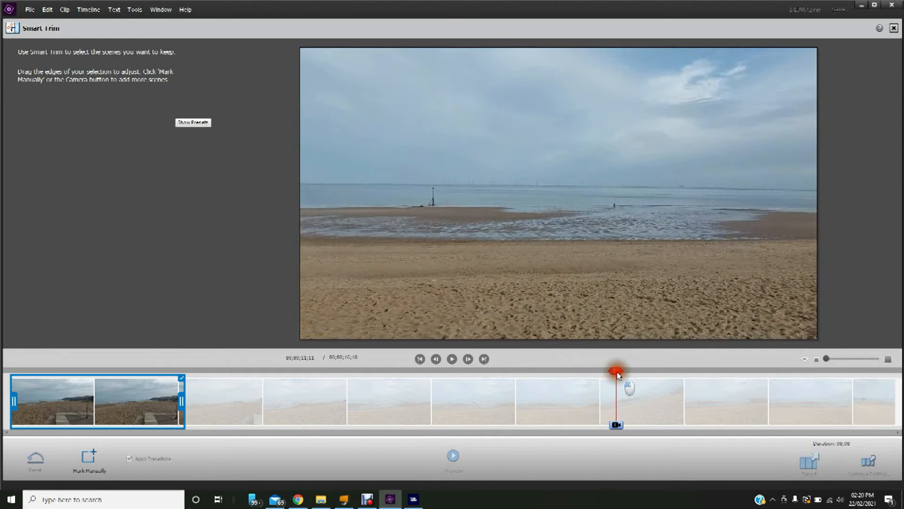
pyautogui.click(615, 425)
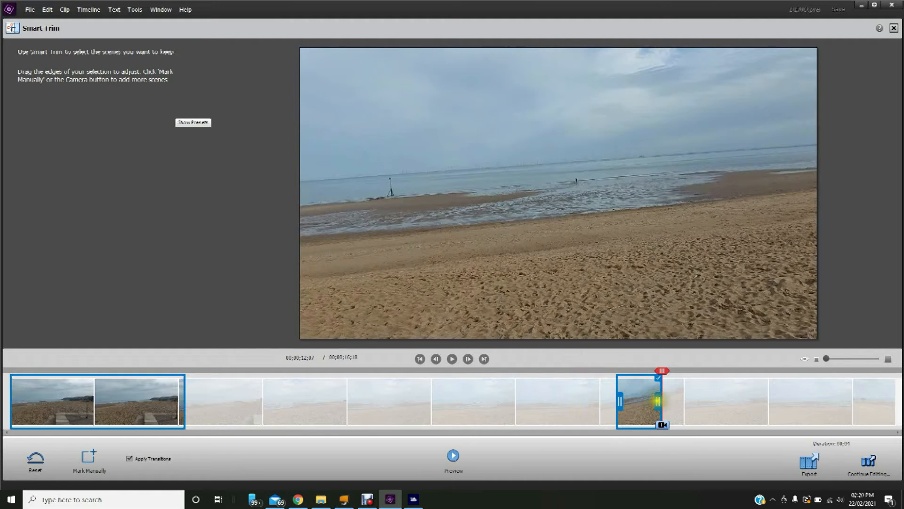
pyautogui.moveTo(658, 401); pyautogui.dragTo(890, 402)
# Extend the last clip's first kept scene to about 00;00;10;12 and apply the trim to the timeline
pyautogui.click(167, 400)
pyautogui.moveTo(181, 401); pyautogui.dragTo(565, 408)
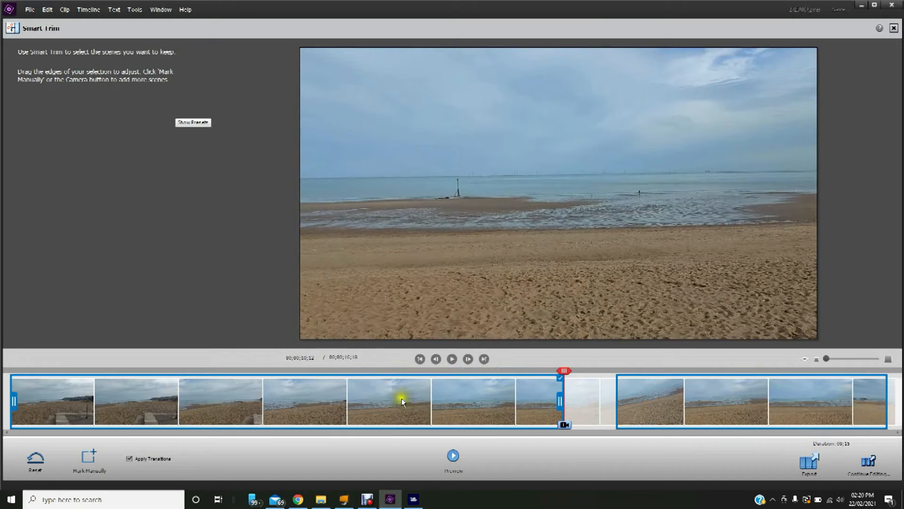
pyautogui.click(870, 459)
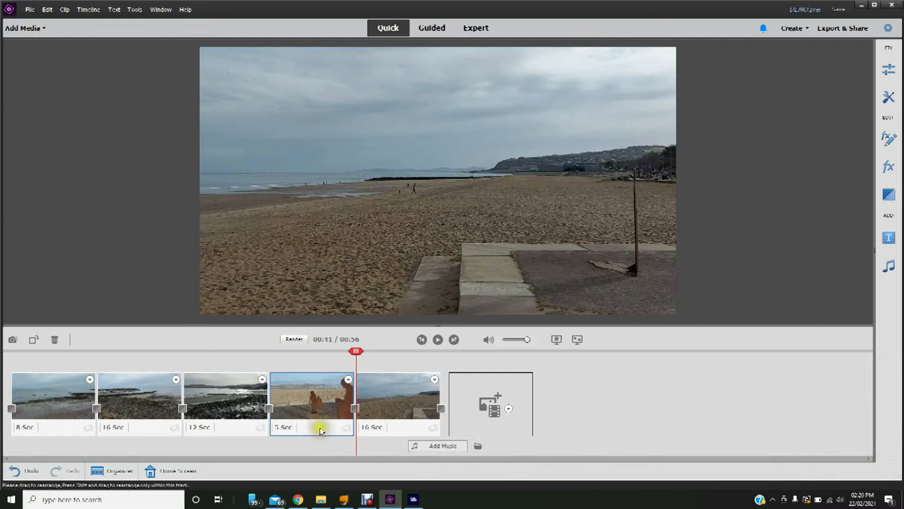
# Scrub through the trimmed last clip and the first clip, and play across the cut between the first two clips
pyautogui.moveTo(358, 353); pyautogui.dragTo(406, 353)
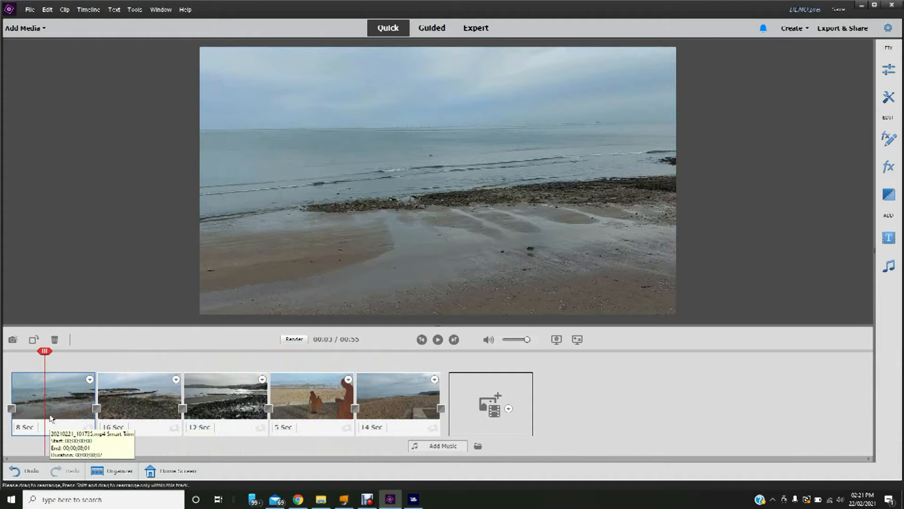
pyautogui.click(42, 416)
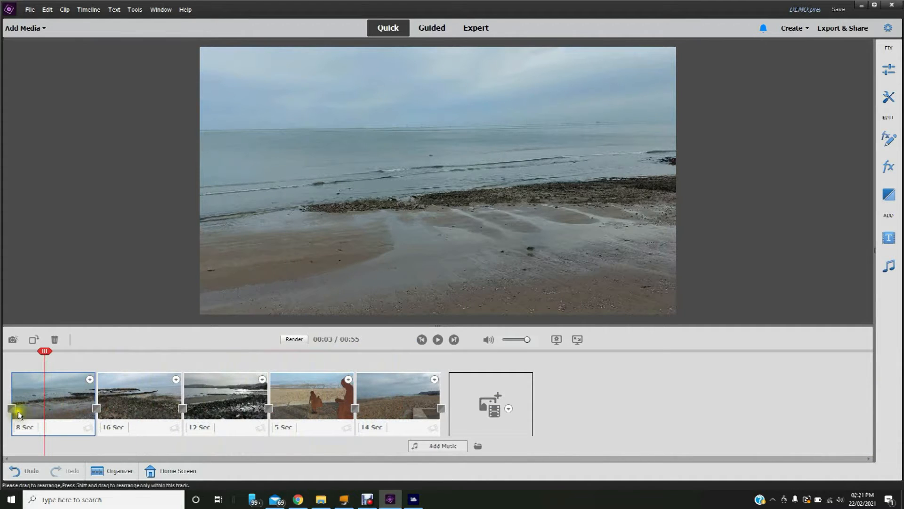
pyautogui.moveTo(47, 354); pyautogui.dragTo(92, 353)
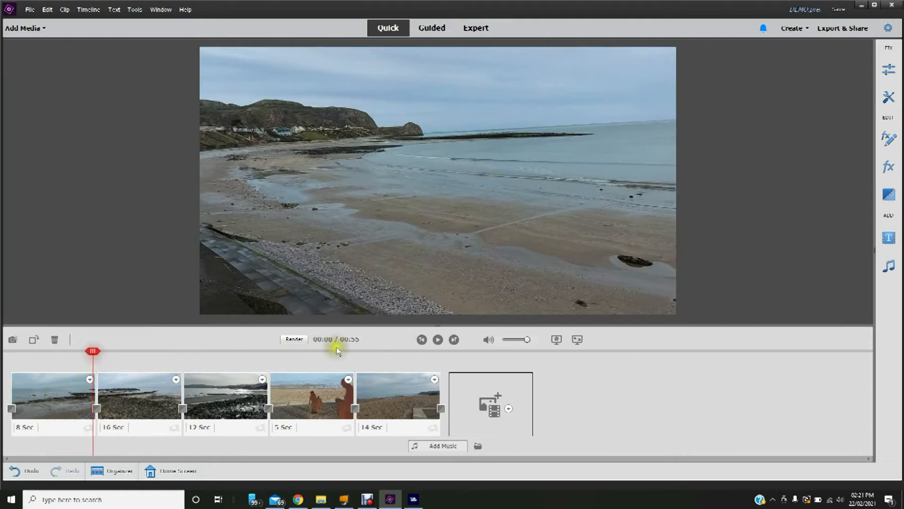
pyautogui.click(438, 339)
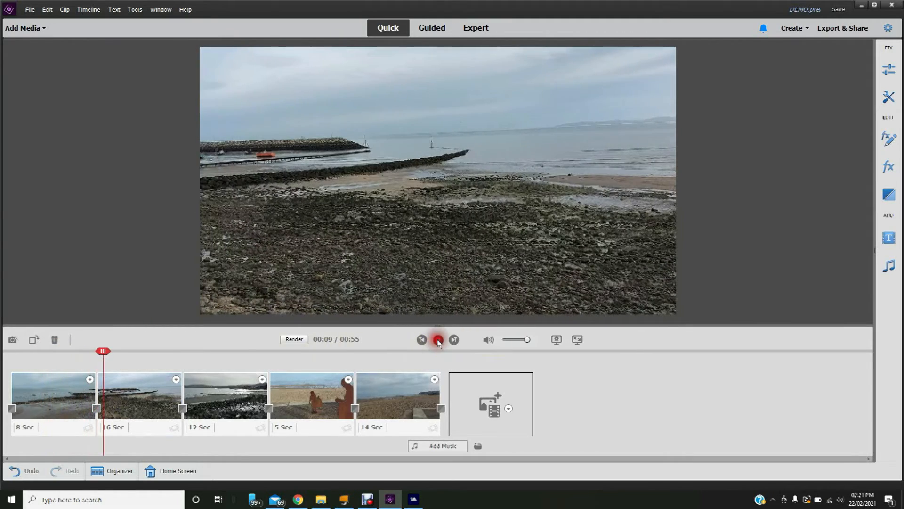
# Add a Cross Dissolve transition at the start of the first clip and play the opening to check the fade-in
pyautogui.click(94, 415)
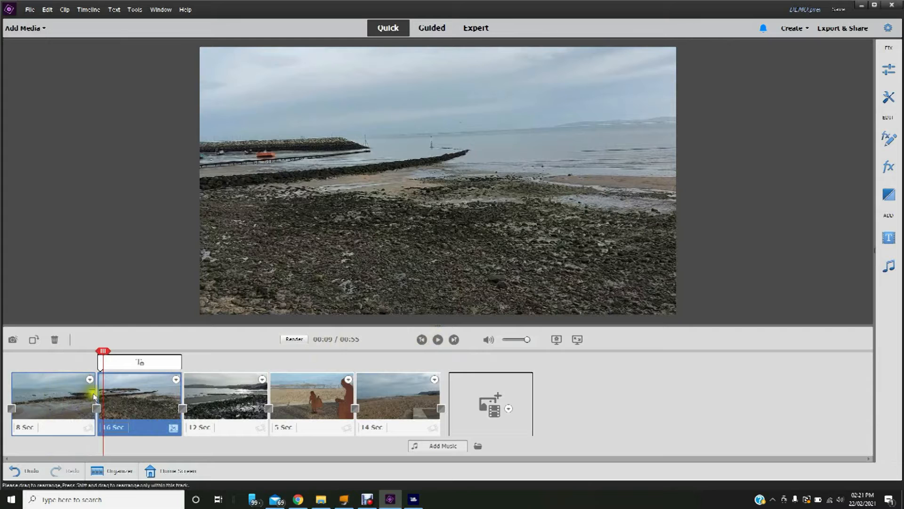
pyautogui.click(97, 411)
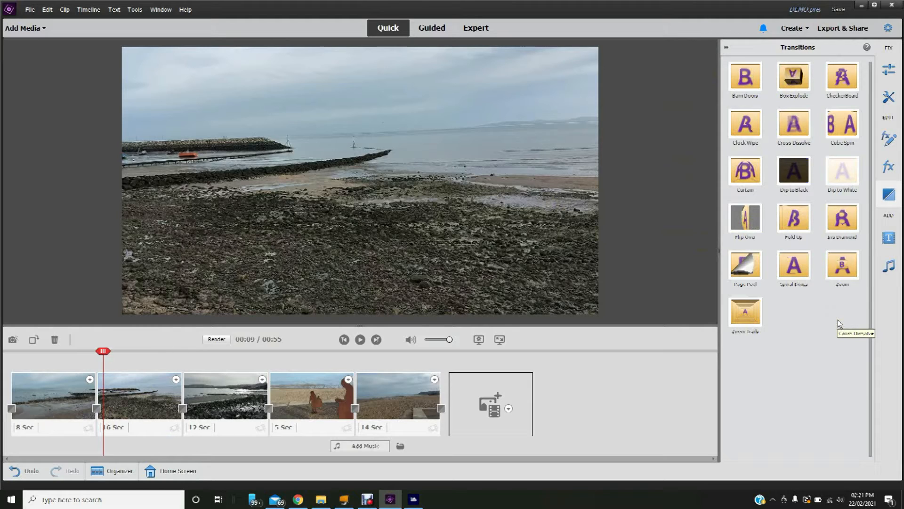
pyautogui.moveTo(745, 170); pyautogui.dragTo(53, 374)
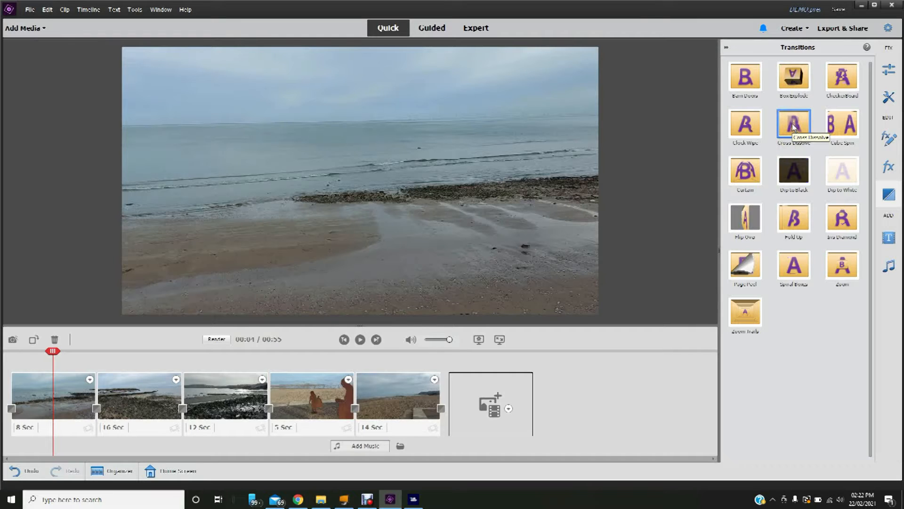
pyautogui.click(12, 350)
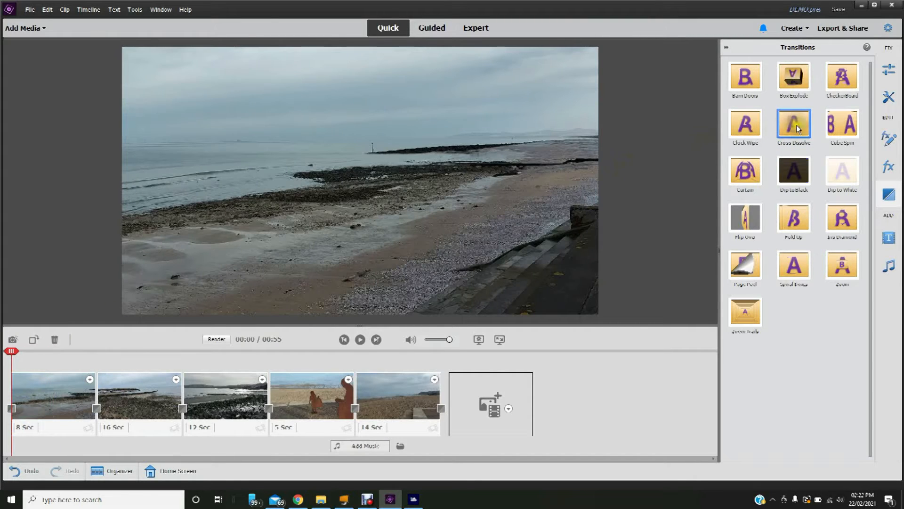
pyautogui.moveTo(797, 127)
pyautogui.mouseDown()
pyautogui.moveTo(386, 228)
pyautogui.moveTo(712, 156)
pyautogui.moveTo(778, 130)
pyautogui.moveTo(157, 335)
pyautogui.moveTo(10, 409)
pyautogui.mouseUp()
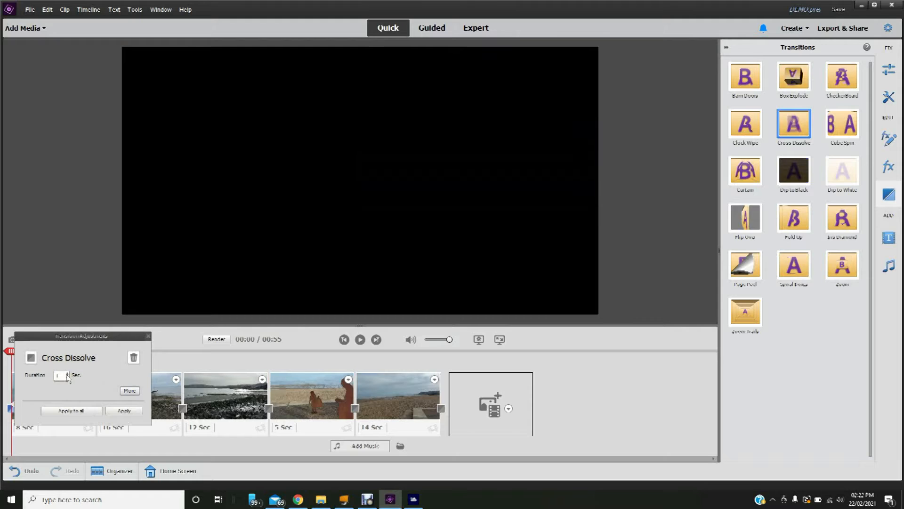
pyautogui.click(68, 375)
pyautogui.click(125, 411)
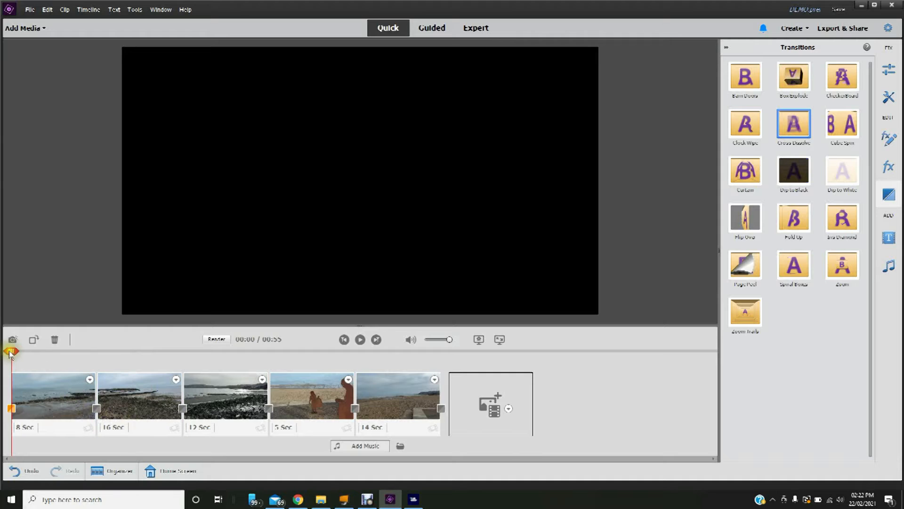
pyautogui.click(360, 339)
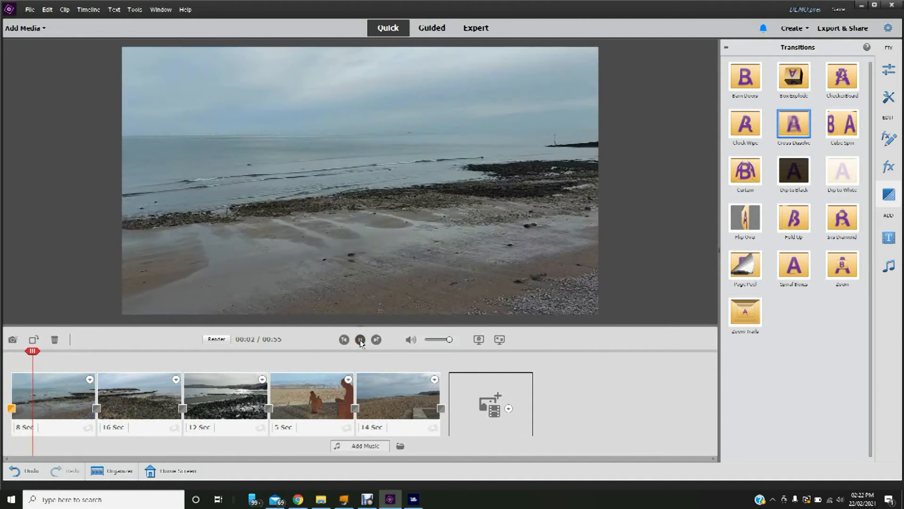
pyautogui.click(360, 339)
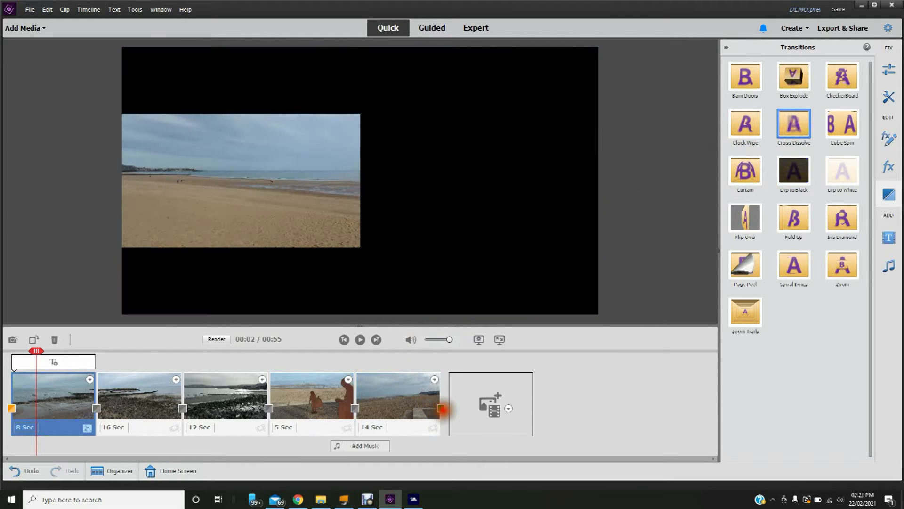
# Apply a Cross Dissolve transition at the end of the last clip and play the closing seconds to check it
pyautogui.moveTo(441, 408); pyautogui.dragTo(441, 408)
pyautogui.click(556, 413)
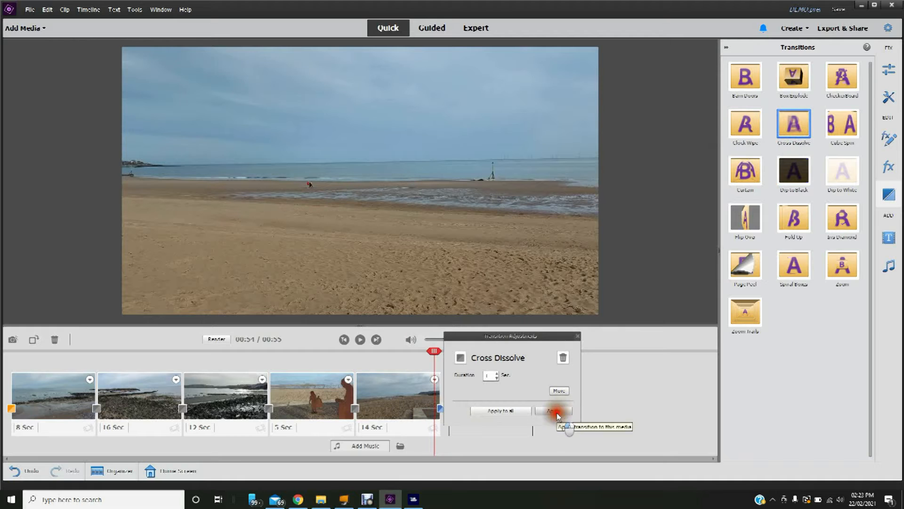
pyautogui.moveTo(434, 351)
pyautogui.mouseDown()
pyautogui.moveTo(405, 349)
pyautogui.moveTo(429, 351)
pyautogui.mouseUp()
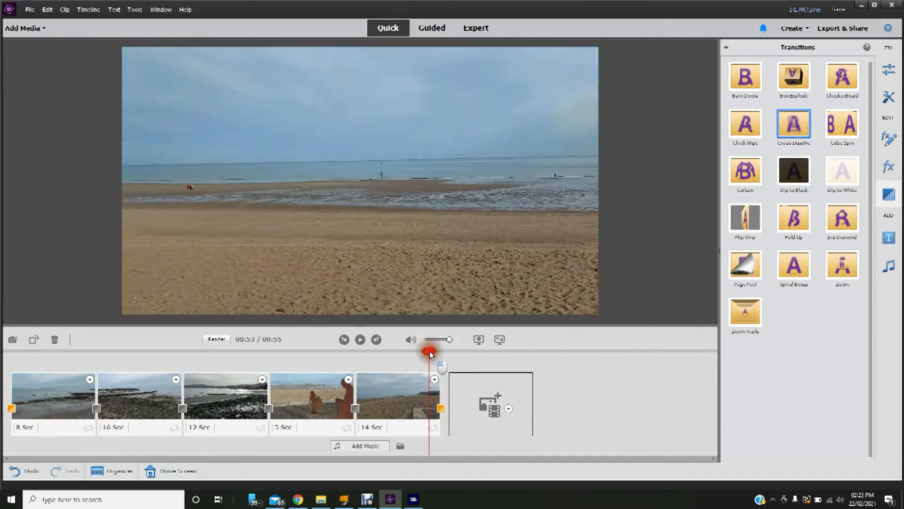
pyautogui.click(360, 339)
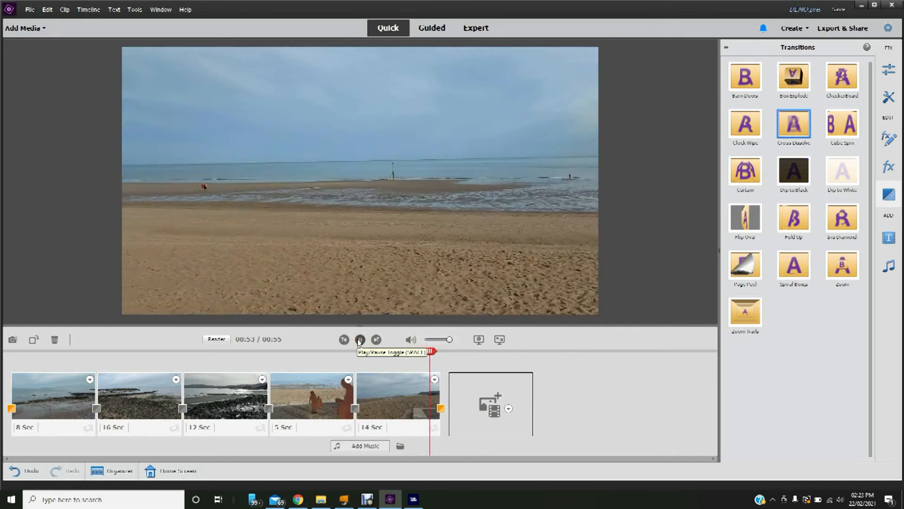
pyautogui.click(359, 340)
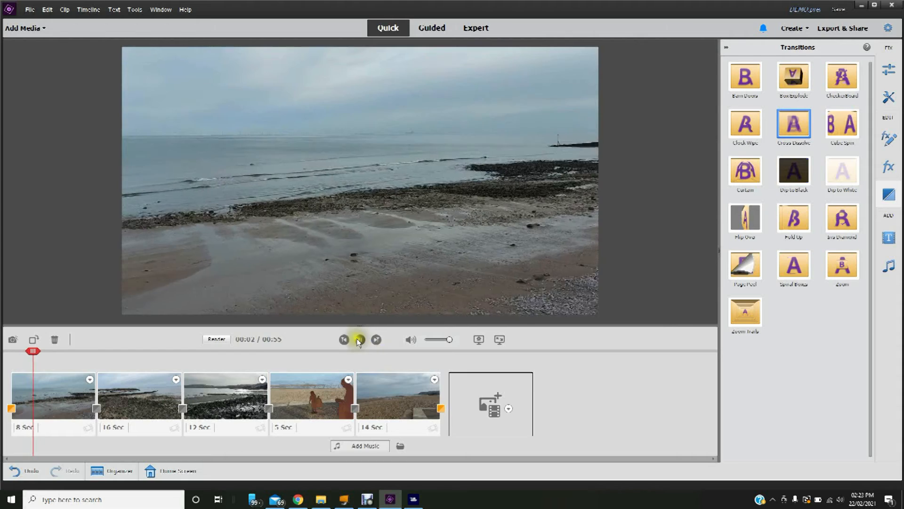
pyautogui.click(359, 340)
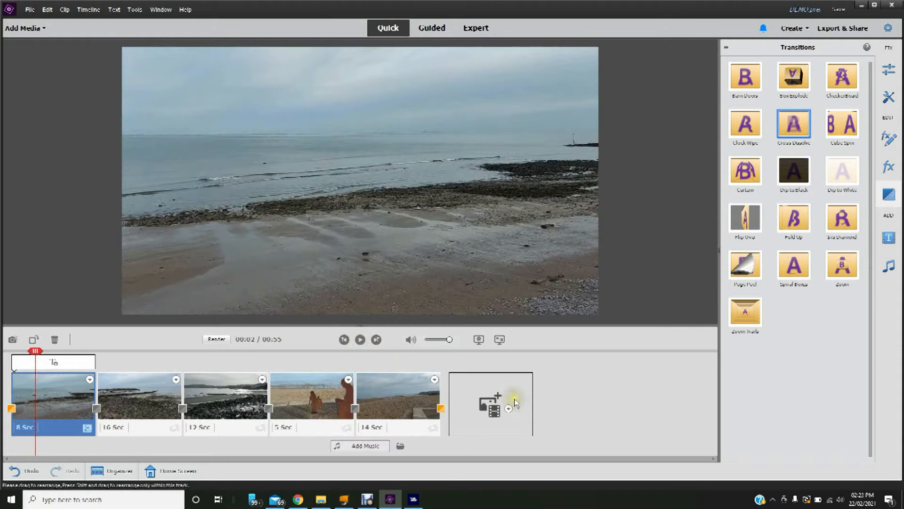
# Add a title over the start of the first clip and open its text for editing
pyautogui.click(596, 374)
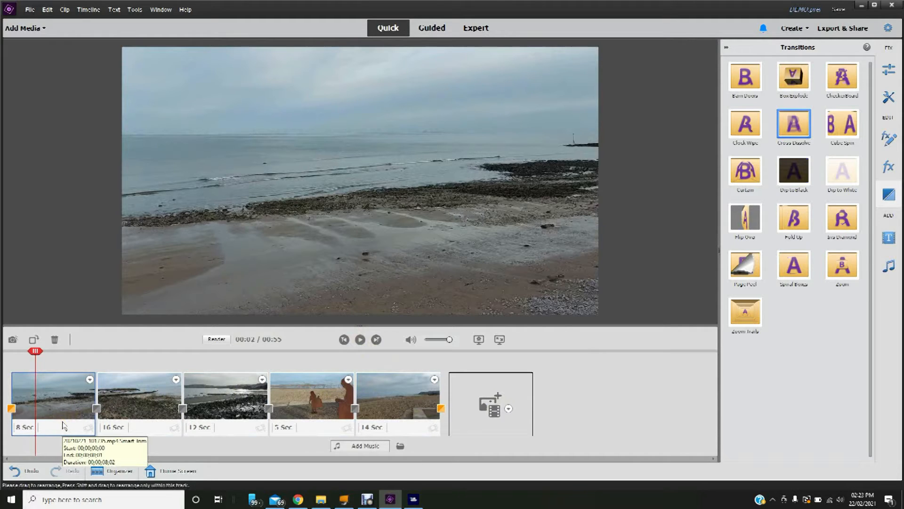
pyautogui.click(51, 403)
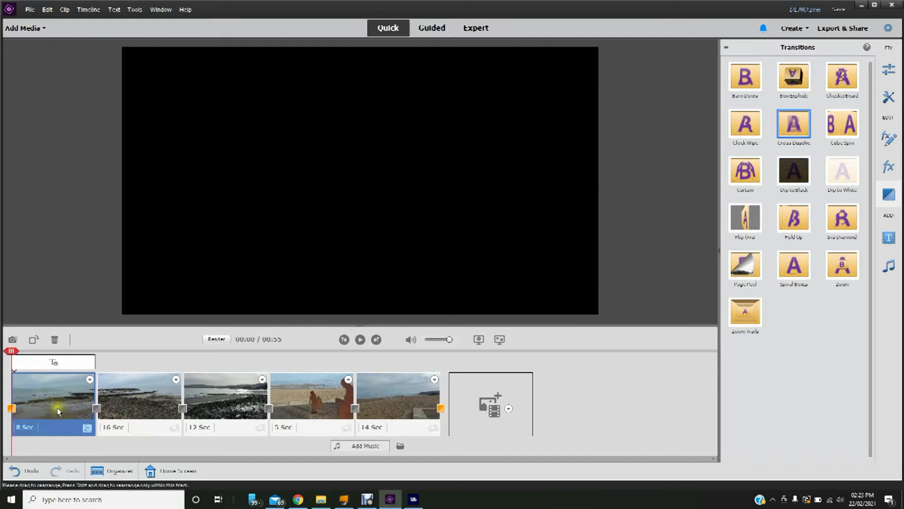
pyautogui.doubleClick(55, 367)
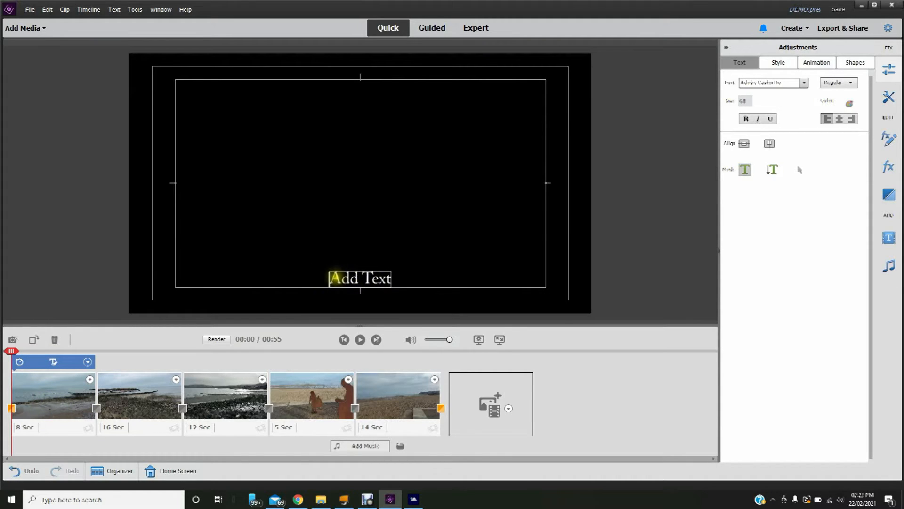
# Replace the placeholder title text with "A DAY IN NORTH WALES" and move it to the middle of the frame
pyautogui.moveTo(329, 278); pyautogui.dragTo(387, 281)
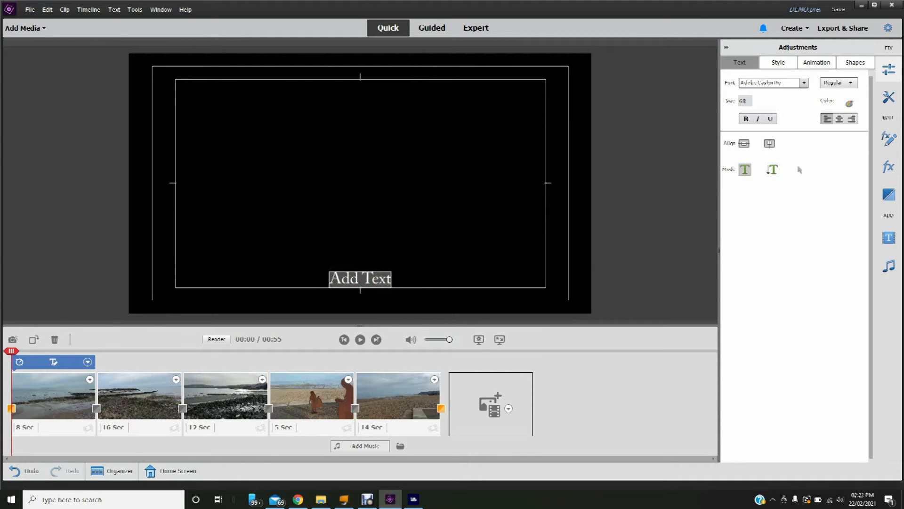
pyautogui.write('a')
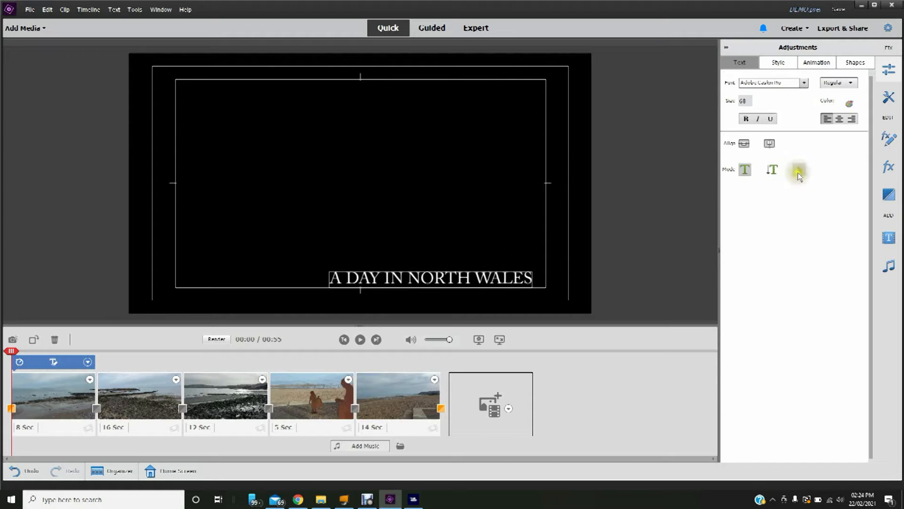
pyautogui.click(800, 169)
pyautogui.click(482, 281)
pyautogui.moveTo(478, 281); pyautogui.dragTo(406, 191)
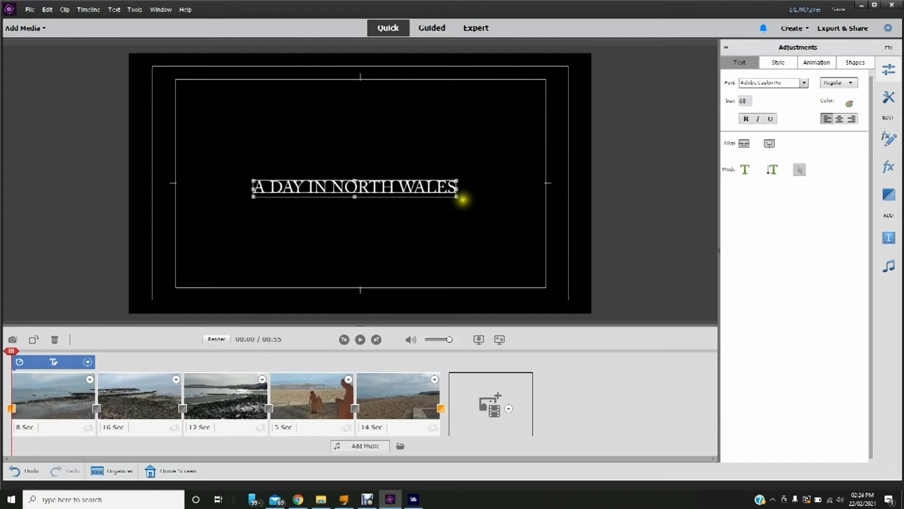
# Enlarge the title with its text size at 150 and re-centre it in the frame
pyautogui.moveTo(456, 196); pyautogui.dragTo(511, 216)
pyautogui.doubleClick(464, 195)
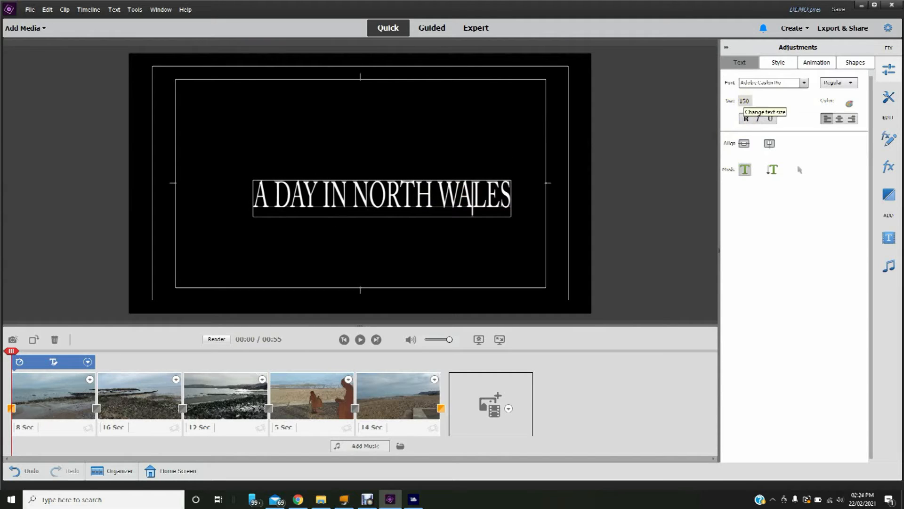
pyautogui.click(744, 100)
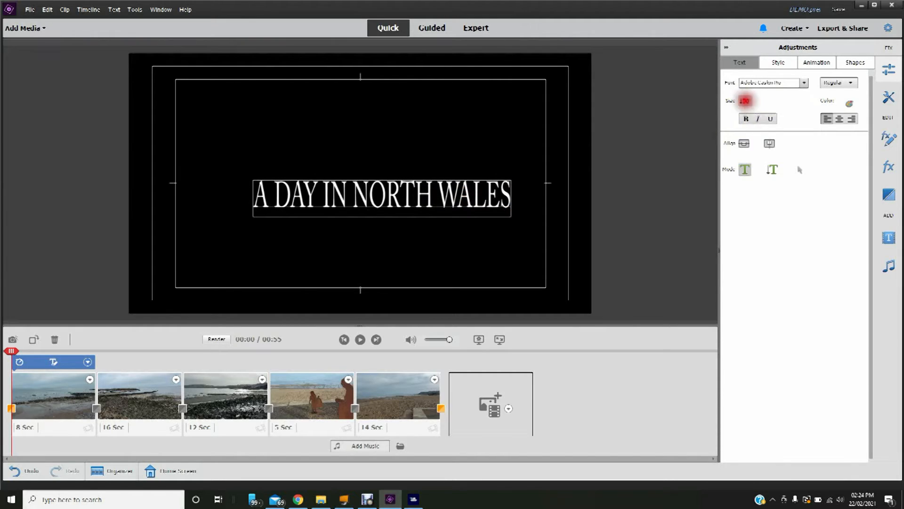
pyautogui.moveTo(744, 101)
pyautogui.mouseDown()
pyautogui.moveTo(769, 101)
pyautogui.moveTo(690, 101)
pyautogui.moveTo(730, 101)
pyautogui.mouseUp()
pyautogui.click(744, 100)
pyautogui.doubleClick(744, 100)
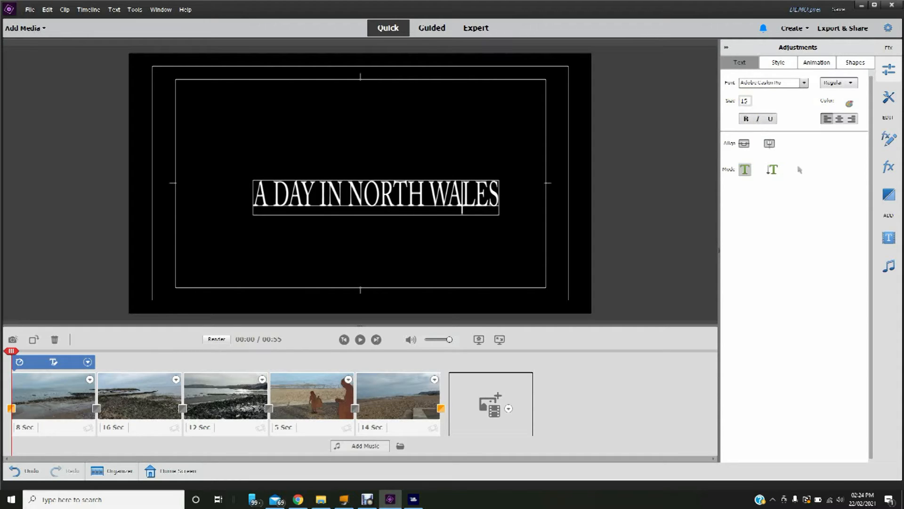
pyautogui.write('150')
pyautogui.press('Return')
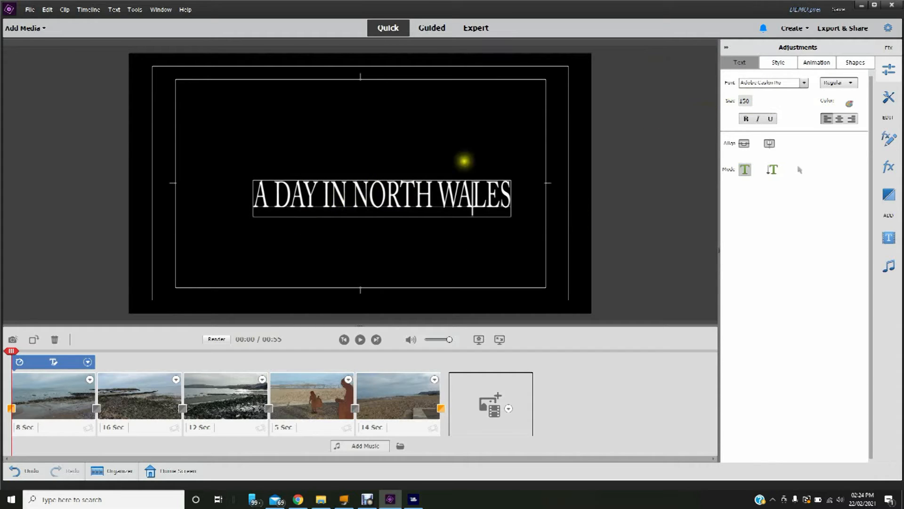
pyautogui.click(800, 170)
pyautogui.moveTo(495, 205); pyautogui.dragTo(467, 199)
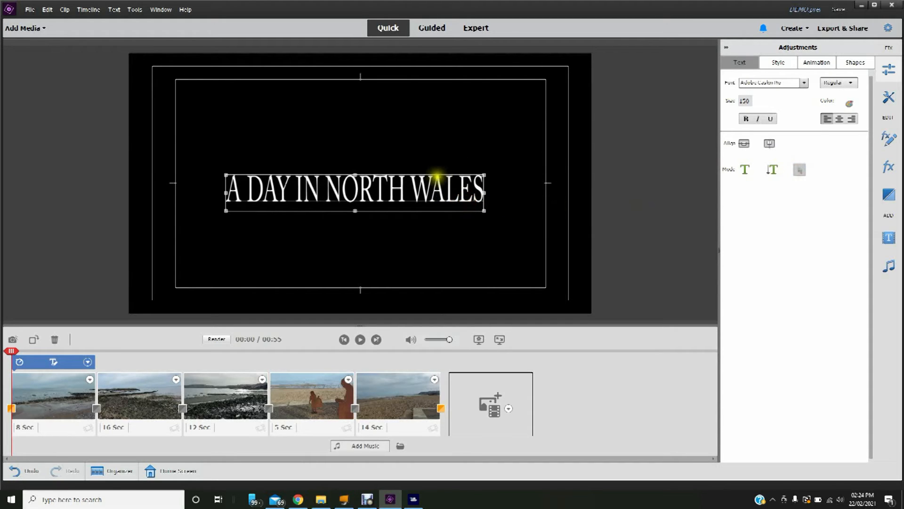
# Change the title's fill to a solid teal blue
pyautogui.click(850, 106)
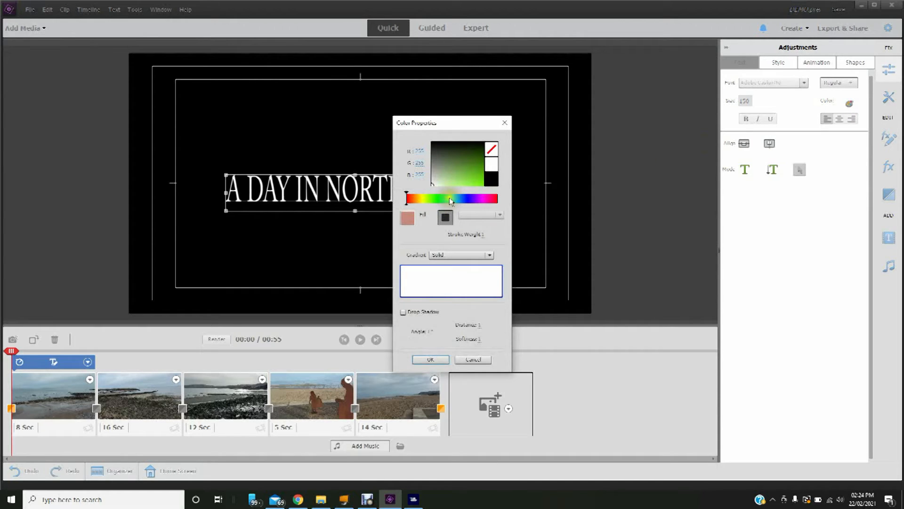
pyautogui.click(455, 199)
pyautogui.moveTo(454, 179); pyautogui.dragTo(474, 176)
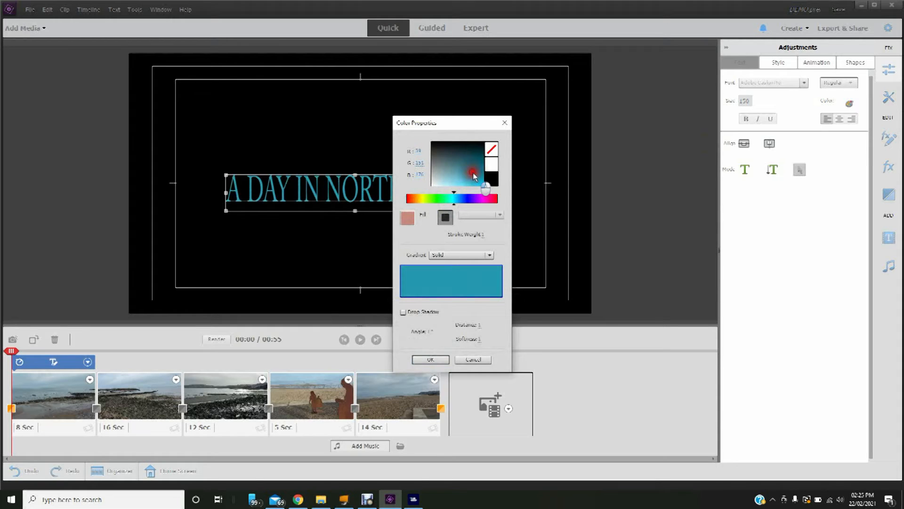
pyautogui.click(431, 360)
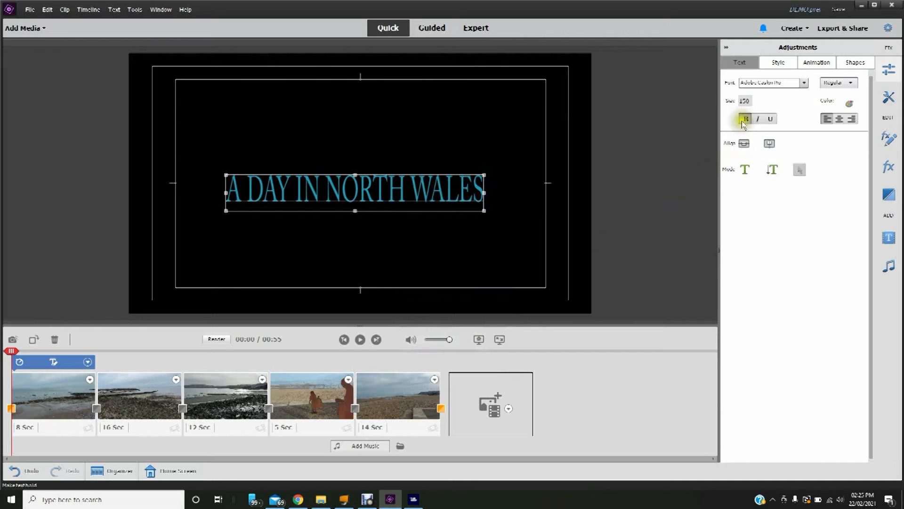
# Make the entire title text bold and deselect it
pyautogui.click(744, 120)
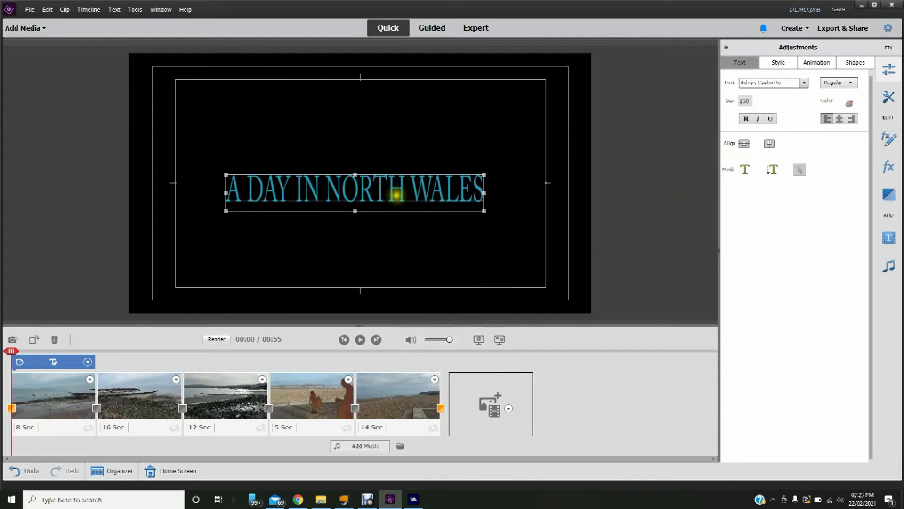
pyautogui.doubleClick(397, 193)
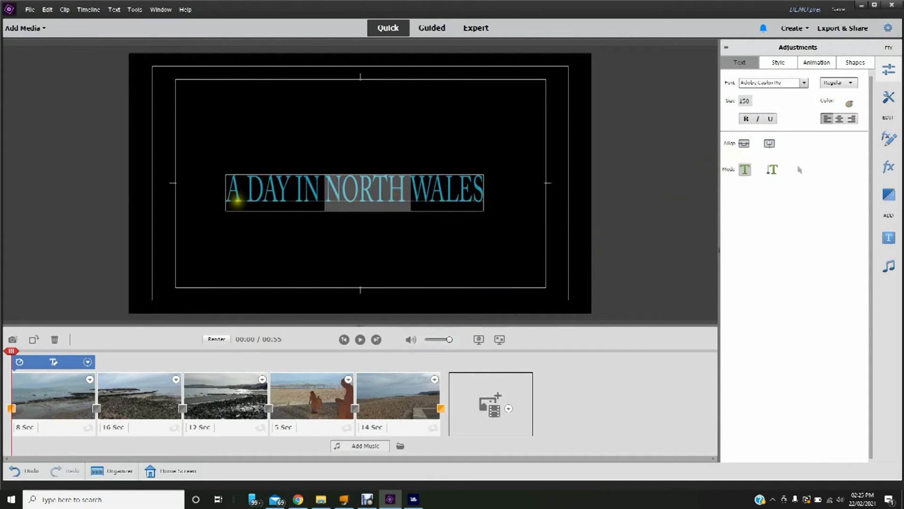
pyautogui.moveTo(232, 196); pyautogui.dragTo(490, 190)
pyautogui.click(746, 119)
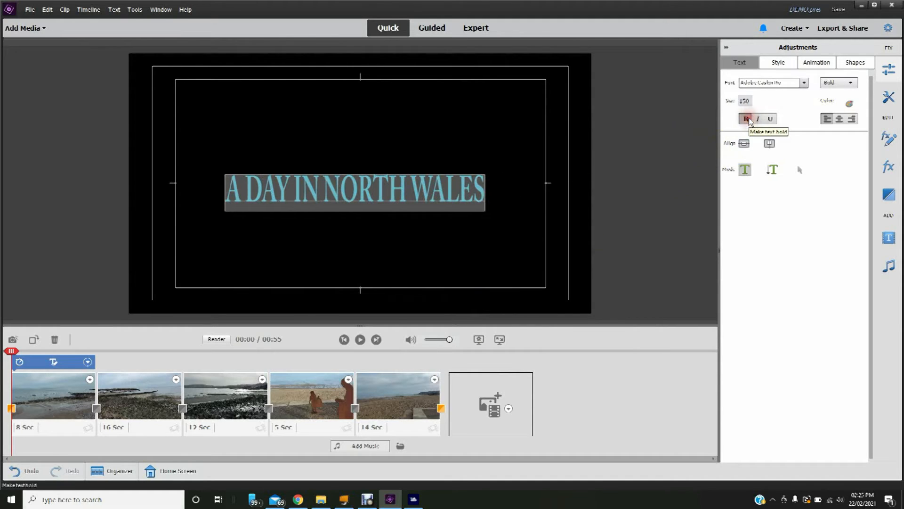
pyautogui.click(526, 231)
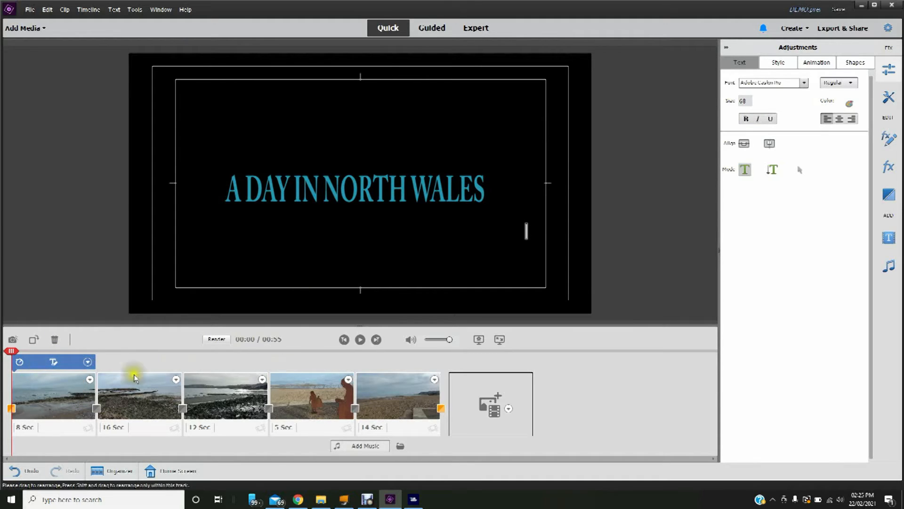
# Set the title's duration to 4 seconds and its start time to 00:01
pyautogui.click(19, 366)
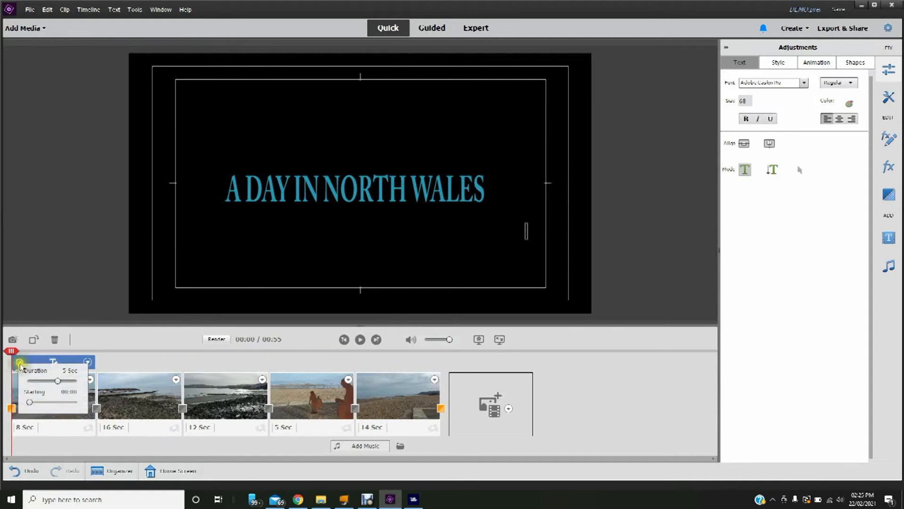
pyautogui.moveTo(60, 385); pyautogui.dragTo(53, 381)
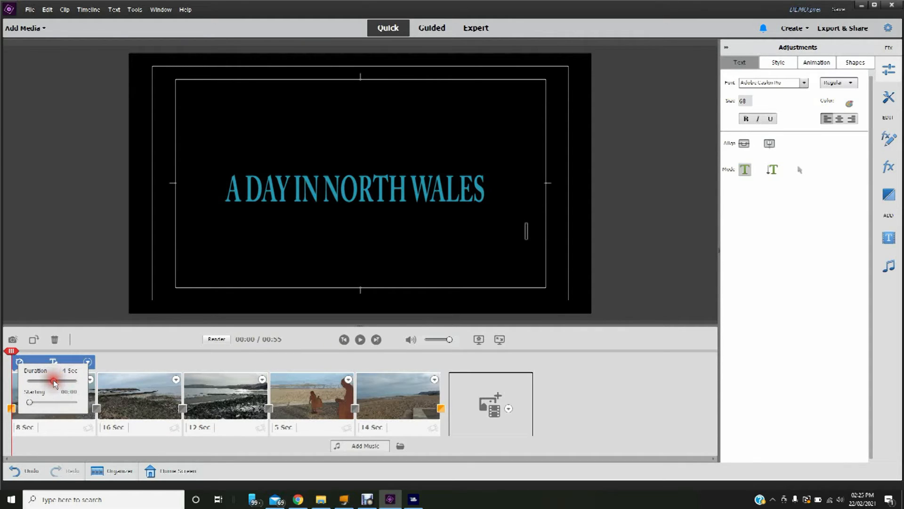
pyautogui.click(32, 405)
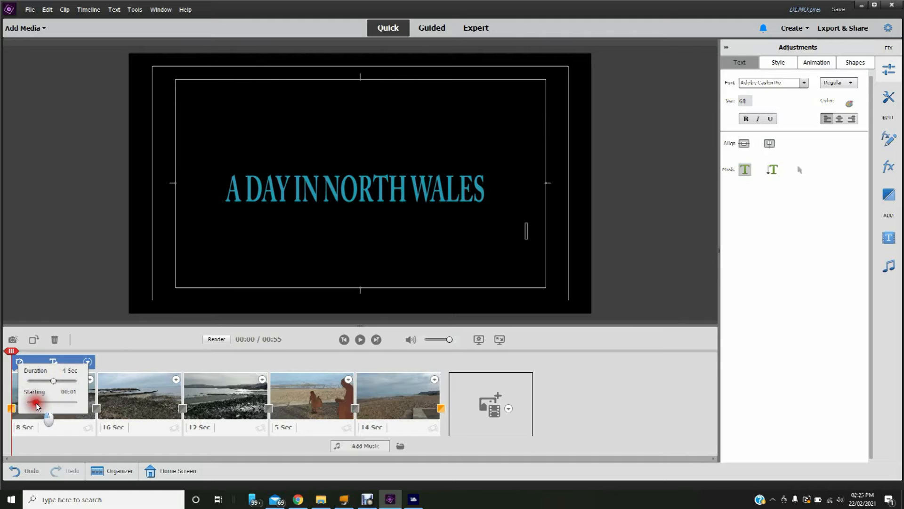
pyautogui.click(116, 358)
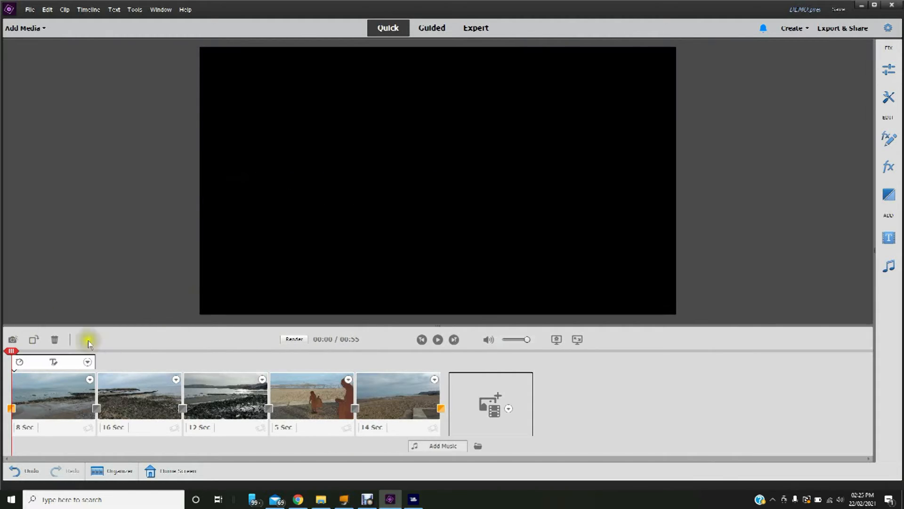
# Play the opening into the second clip to check the title, and return the playhead to the start
pyautogui.click(438, 339)
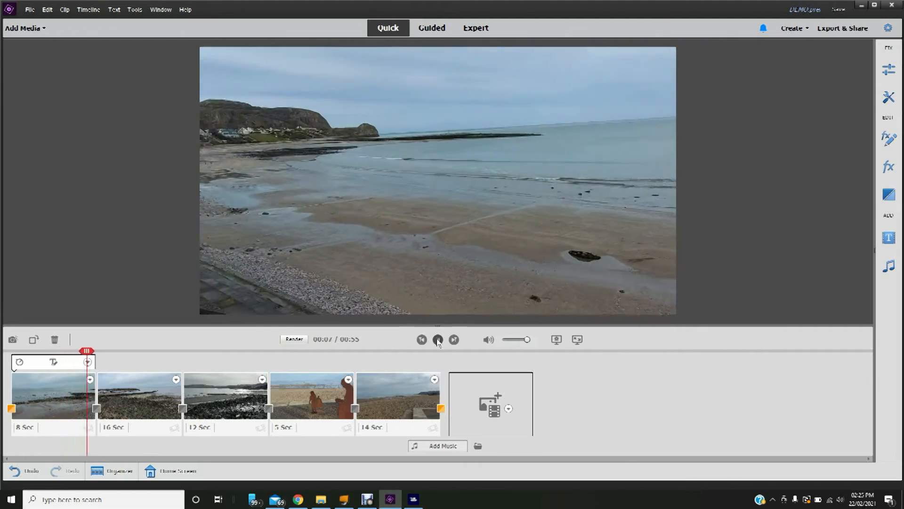
pyautogui.click(438, 340)
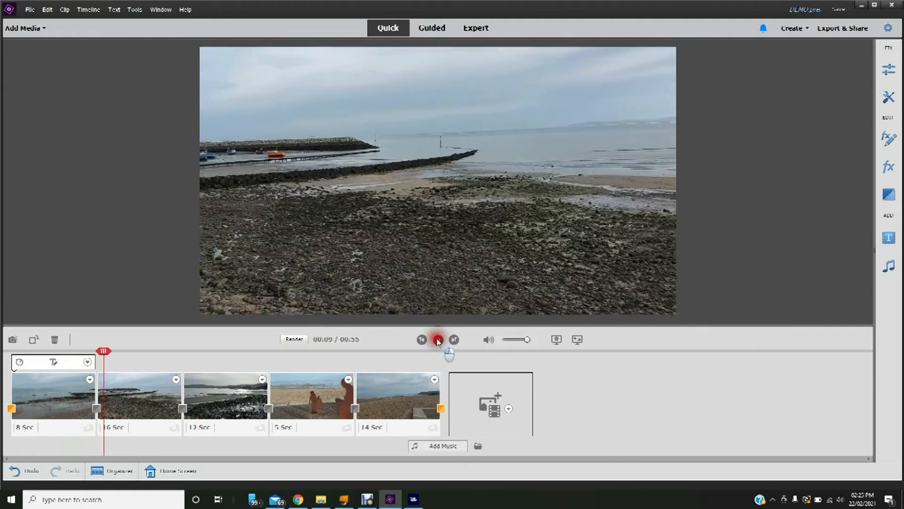
pyautogui.click(666, 430)
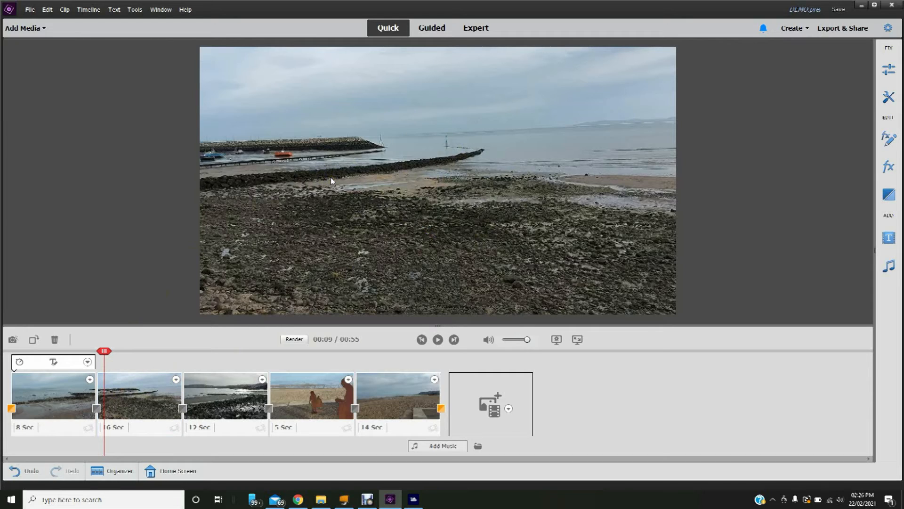
pyautogui.moveTo(104, 350); pyautogui.dragTo(14, 365)
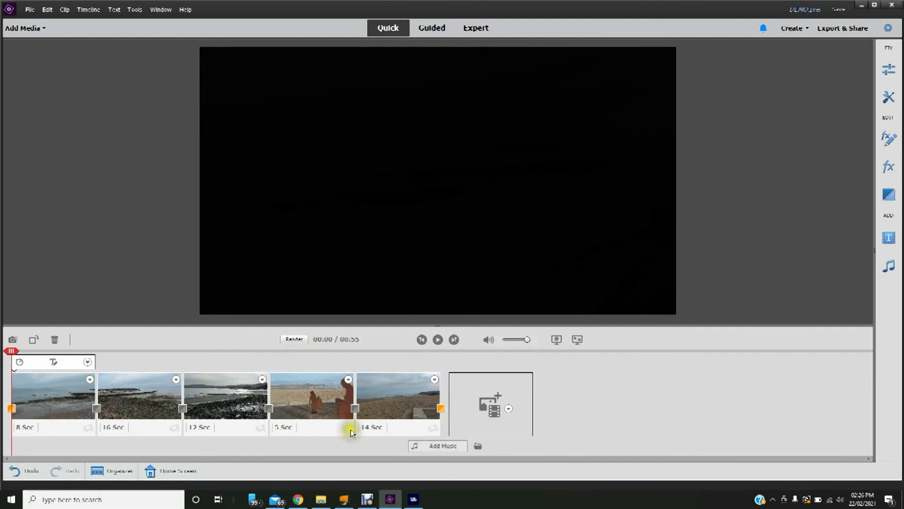
# Browse the music scores and add the Atmospheric score "Heaven" to the movie's music track
pyautogui.click(431, 453)
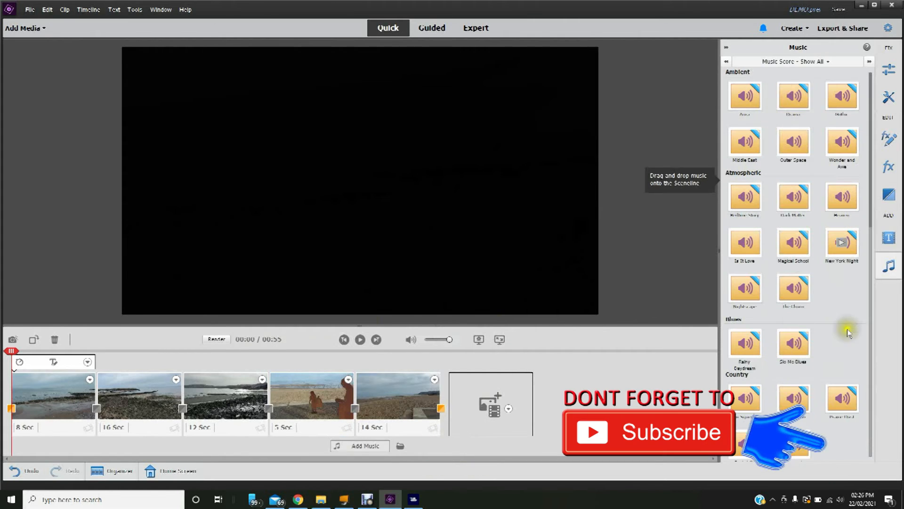
pyautogui.scroll(-10, 782, 255)
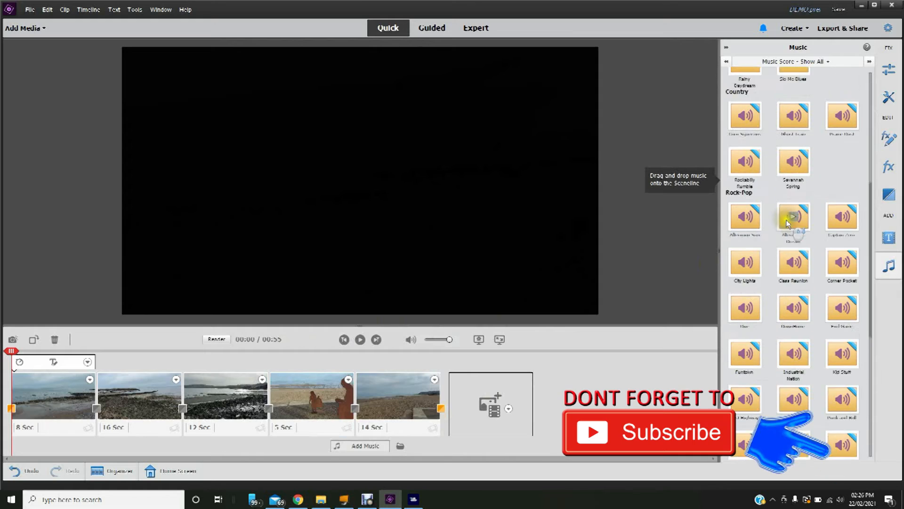
pyautogui.scroll(-2, 800, 241)
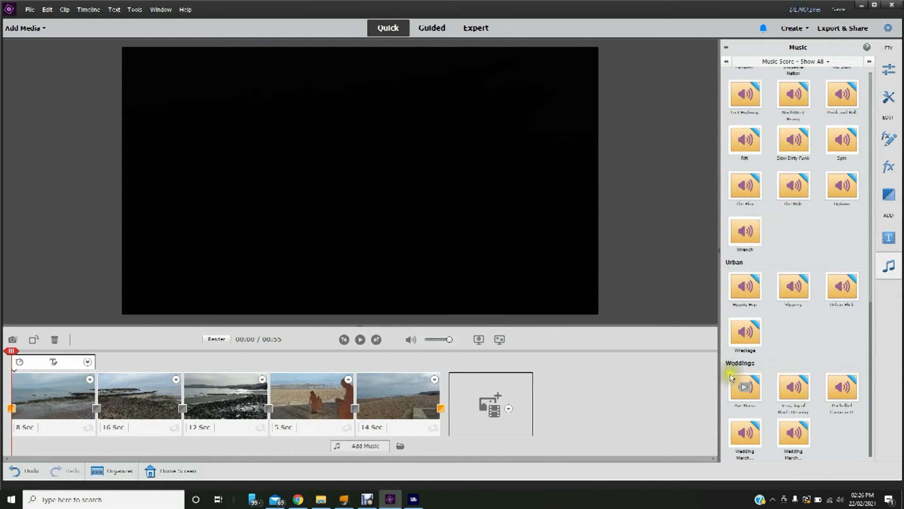
pyautogui.scroll(6, 751, 264)
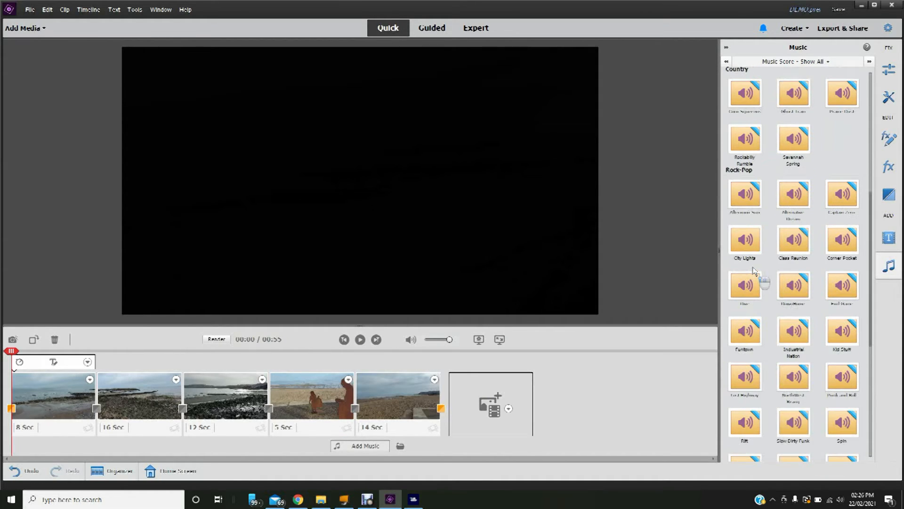
pyautogui.scroll(7, 744, 205)
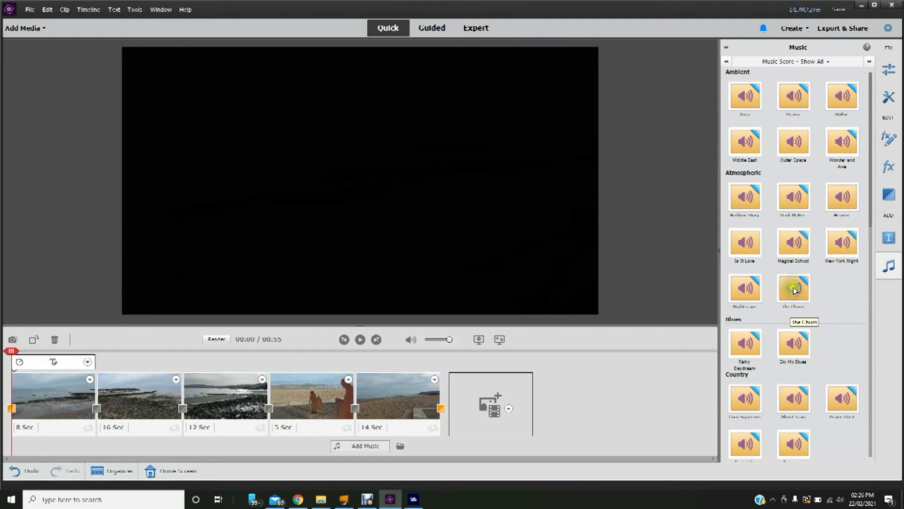
pyautogui.click(843, 200)
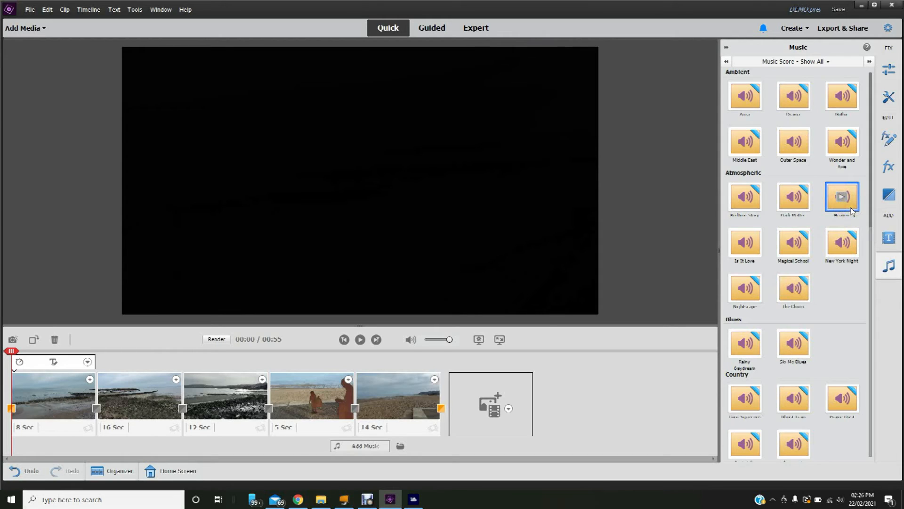
pyautogui.moveTo(836, 204)
pyautogui.mouseDown()
pyautogui.moveTo(768, 229)
pyautogui.moveTo(462, 406)
pyautogui.moveTo(432, 442)
pyautogui.moveTo(375, 448)
pyautogui.moveTo(429, 395)
pyautogui.mouseUp()
pyautogui.moveTo(368, 421); pyautogui.dragTo(387, 446)
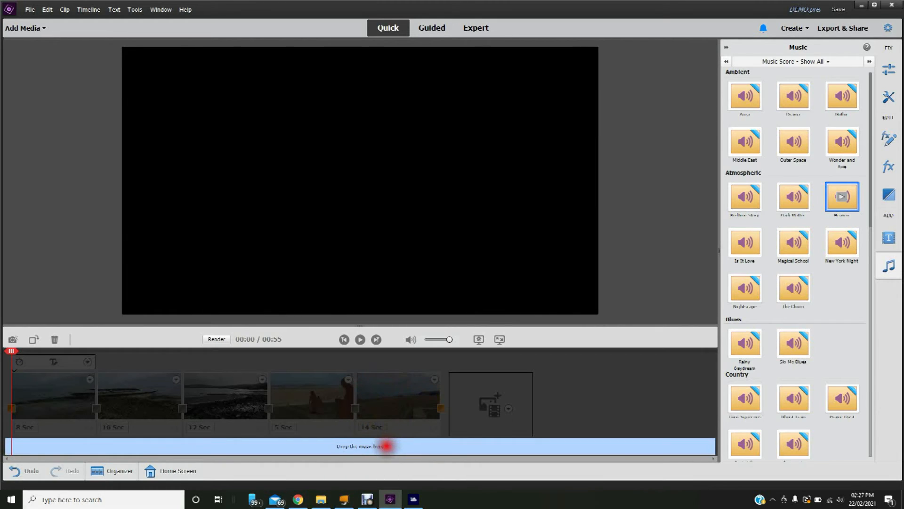
pyautogui.moveTo(386, 446); pyautogui.dragTo(388, 445)
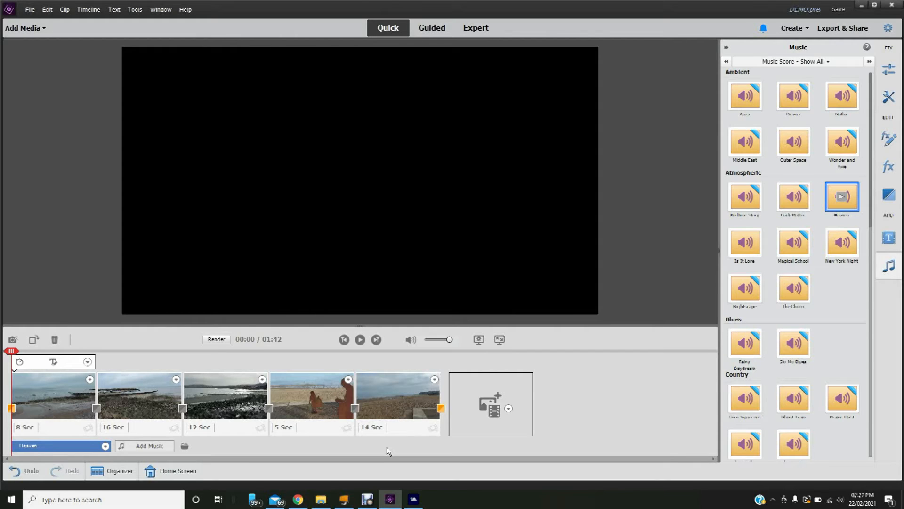
# Fit the Heaven music score to the movie's length and recheck its options
pyautogui.click(105, 447)
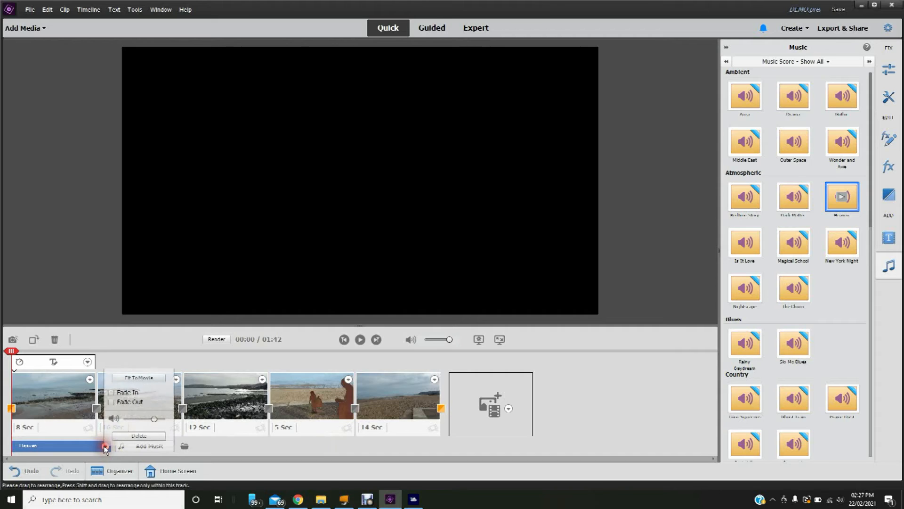
pyautogui.click(139, 378)
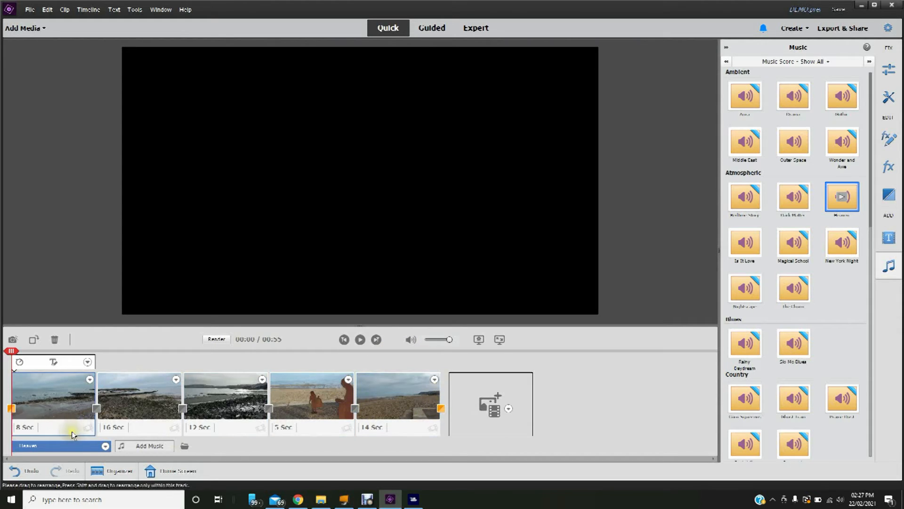
pyautogui.click(106, 447)
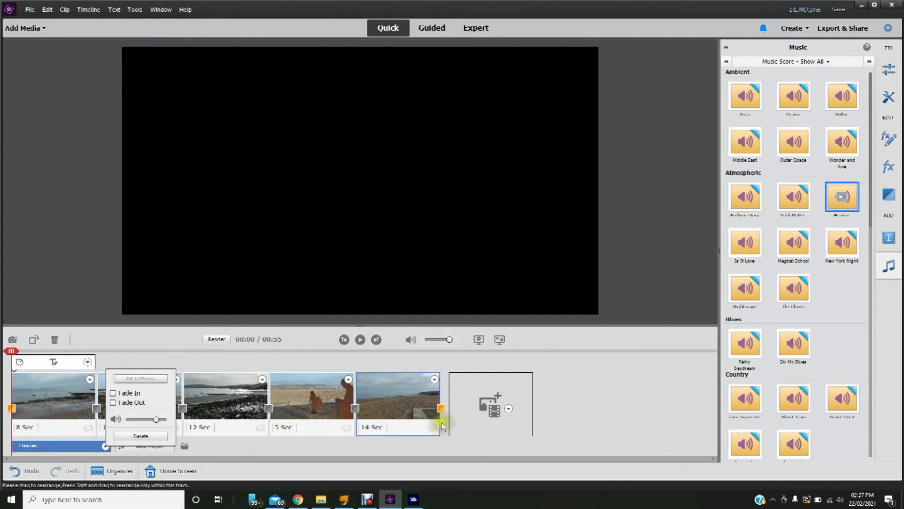
pyautogui.click(552, 410)
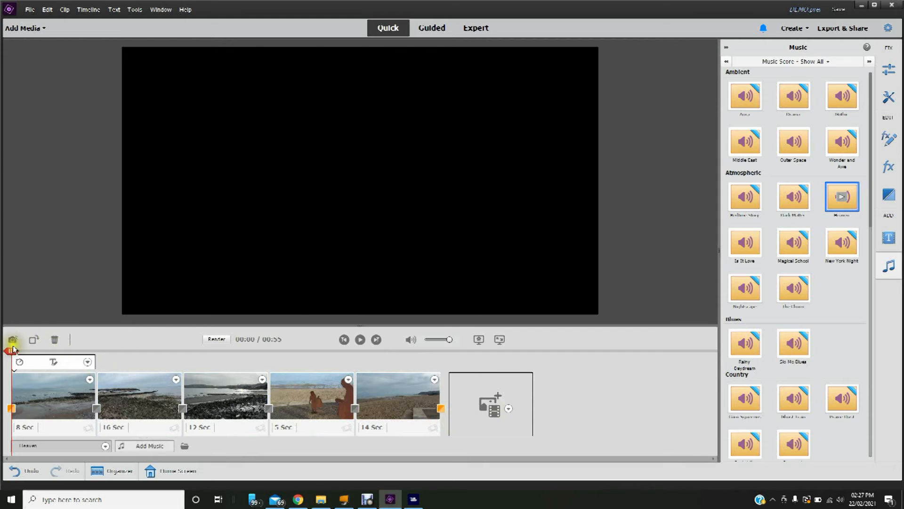
# Play the movie's opening and ending with the music, and move the playhead to the start of the third clip
pyautogui.click(360, 340)
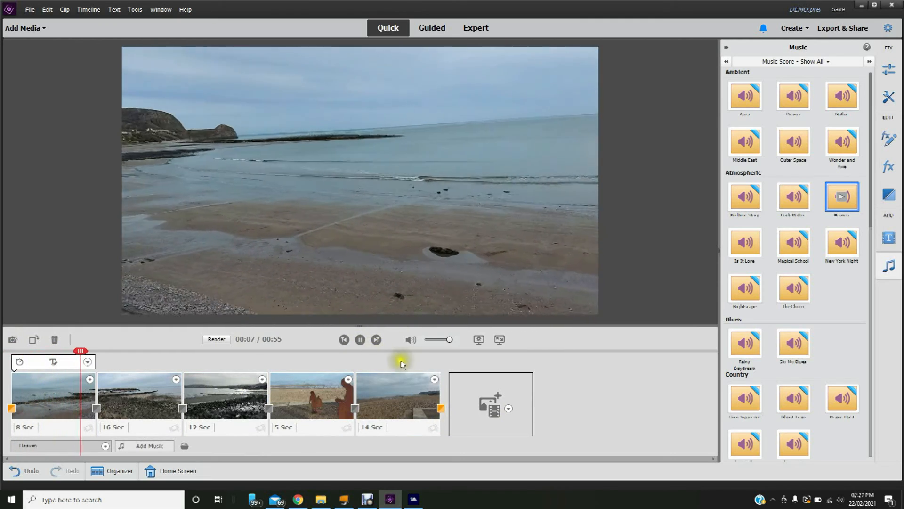
pyautogui.click(422, 353)
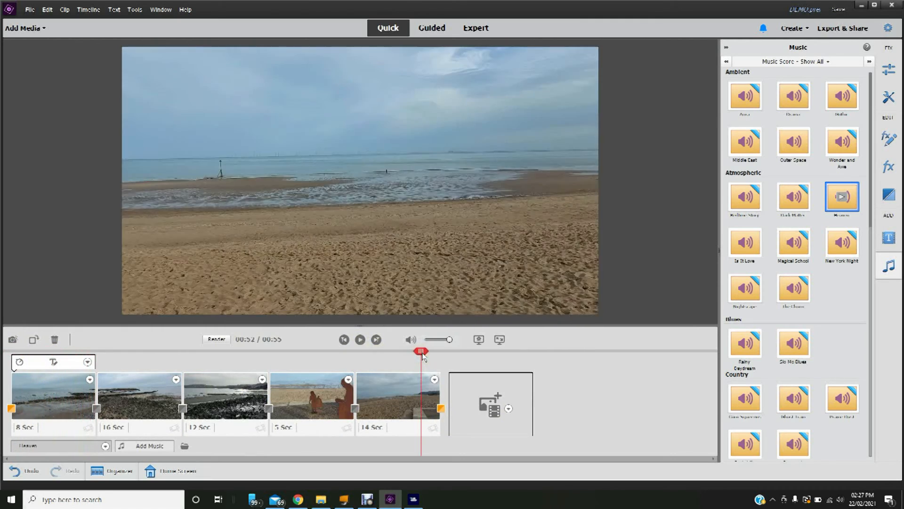
pyautogui.click(360, 339)
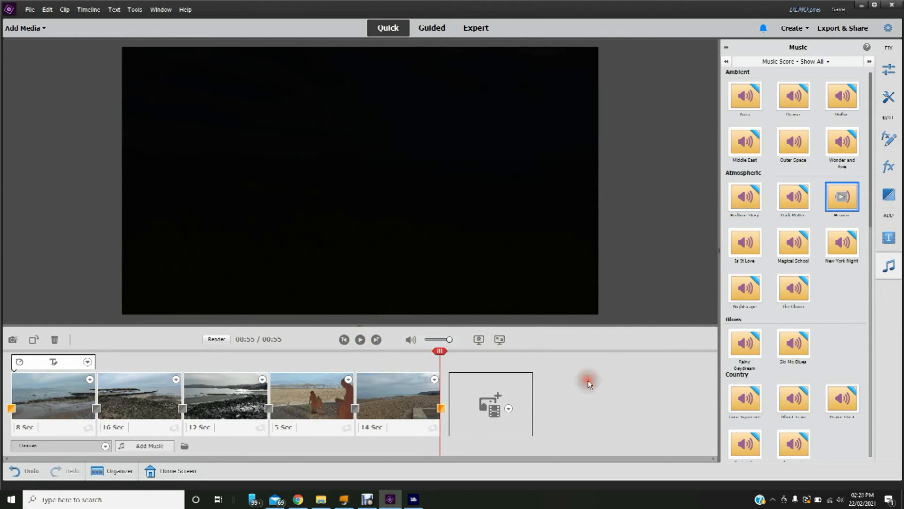
pyautogui.moveTo(445, 352); pyautogui.dragTo(179, 378)
pyautogui.click(196, 378)
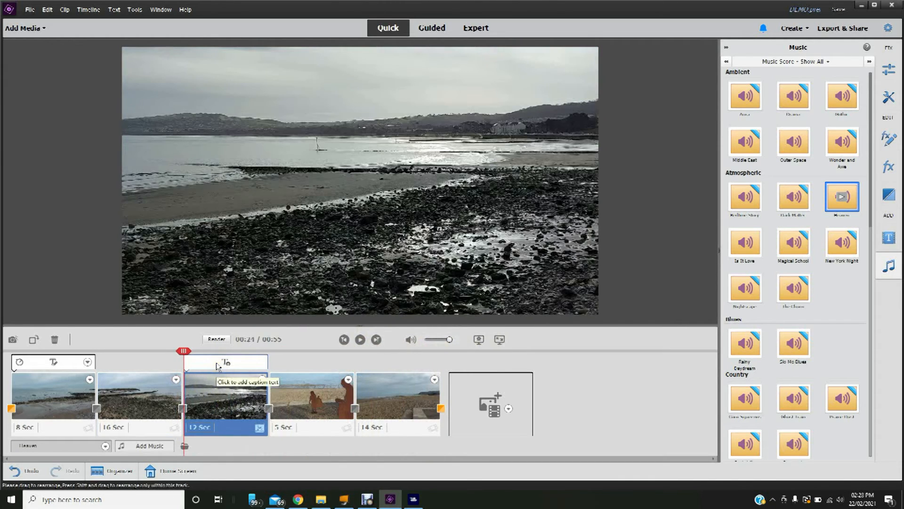
pyautogui.click(634, 405)
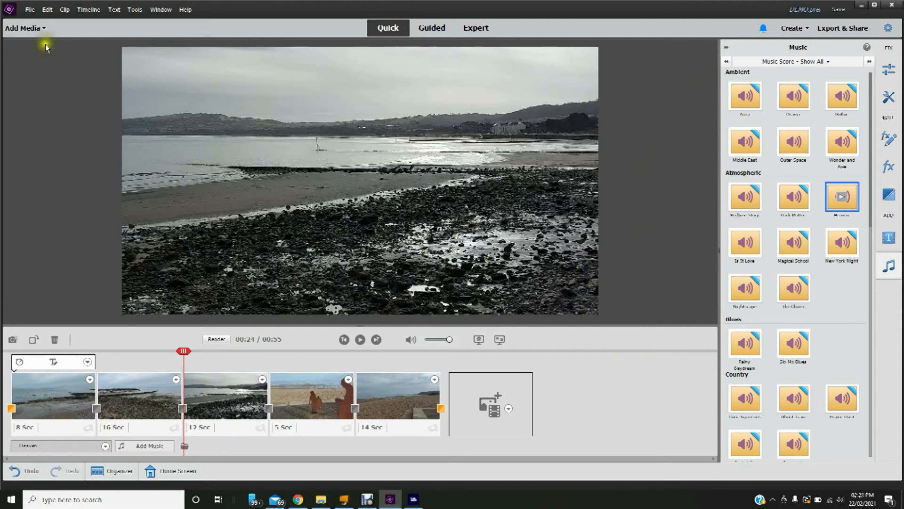
pyautogui.click(30, 9)
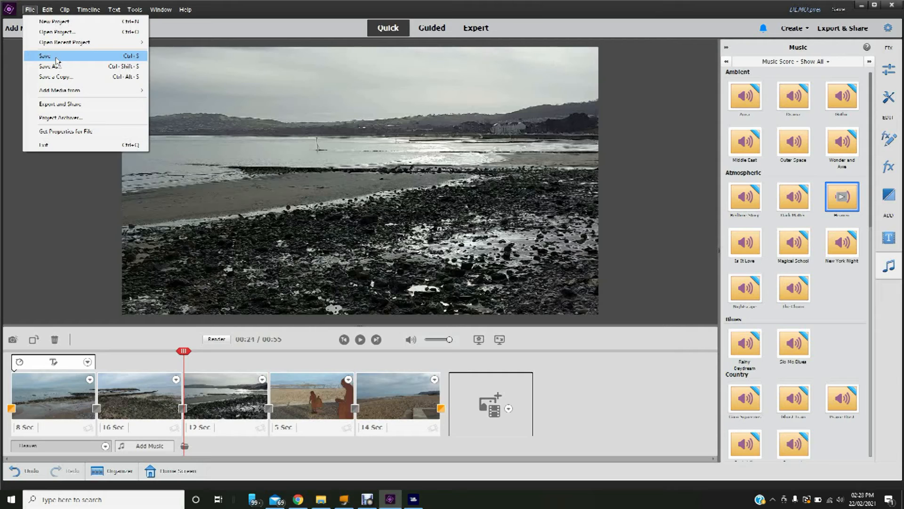
pyautogui.click(621, 187)
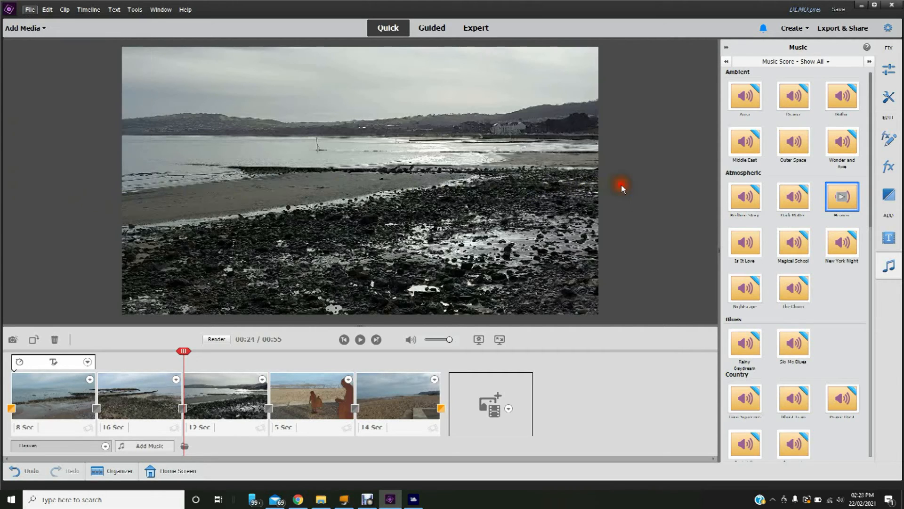
# Set up a video export for computer devices at the HD 1080 resolution of 1440 x 1080
pyautogui.click(840, 30)
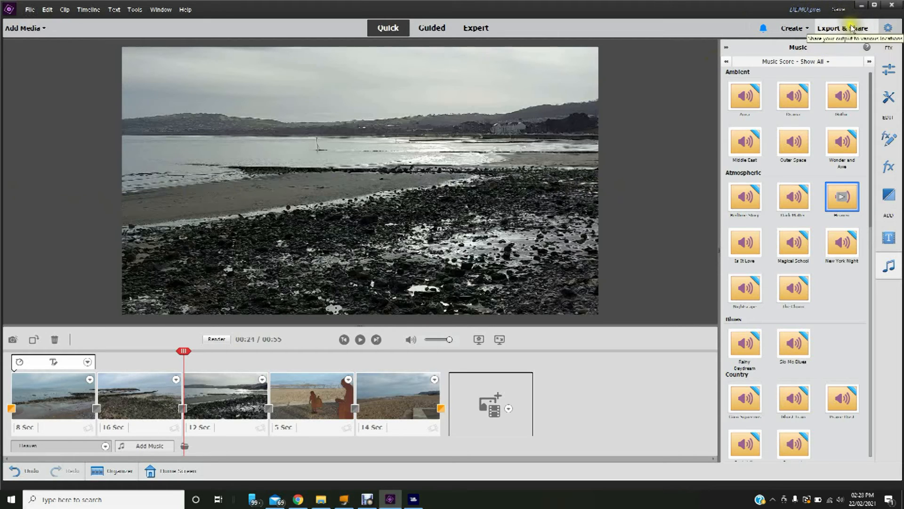
pyautogui.click(853, 28)
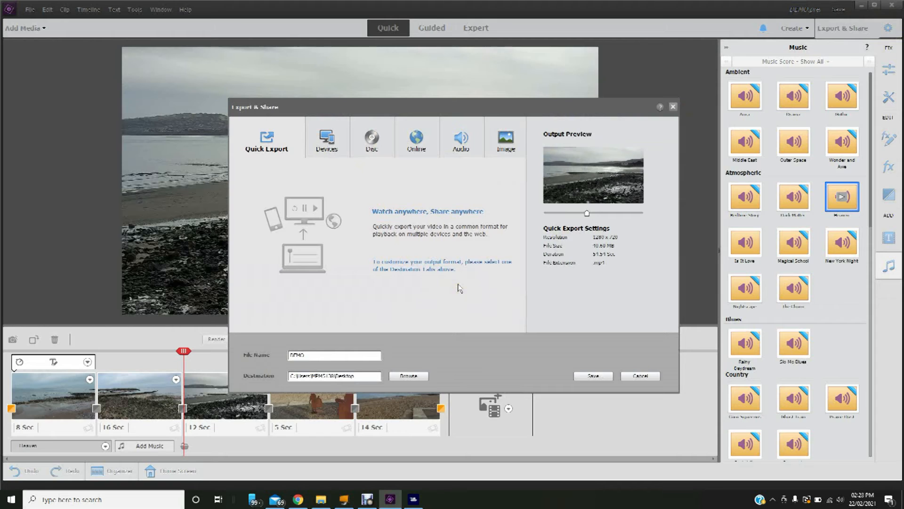
pyautogui.click(325, 146)
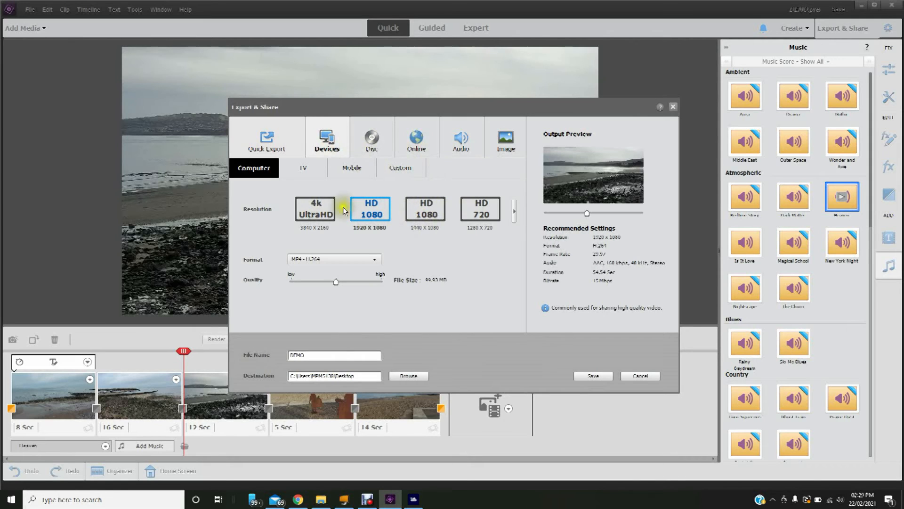
pyautogui.click(323, 212)
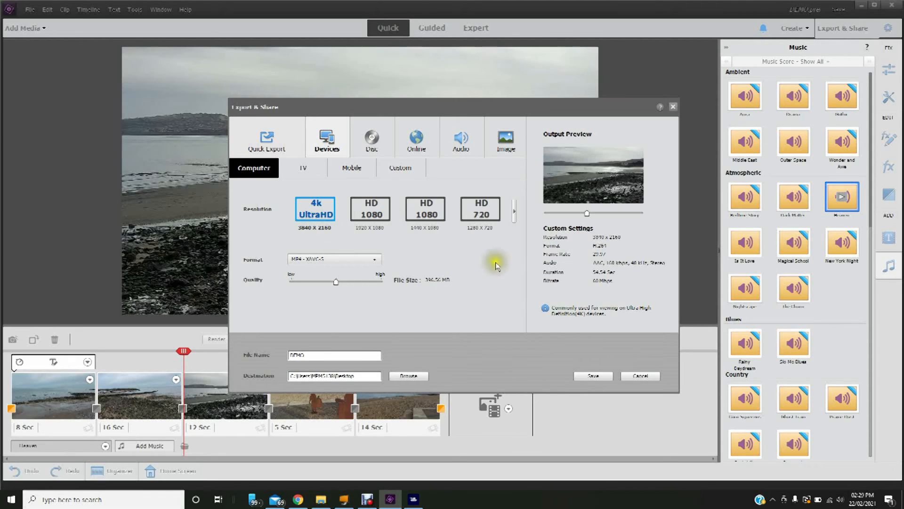
pyautogui.click(423, 208)
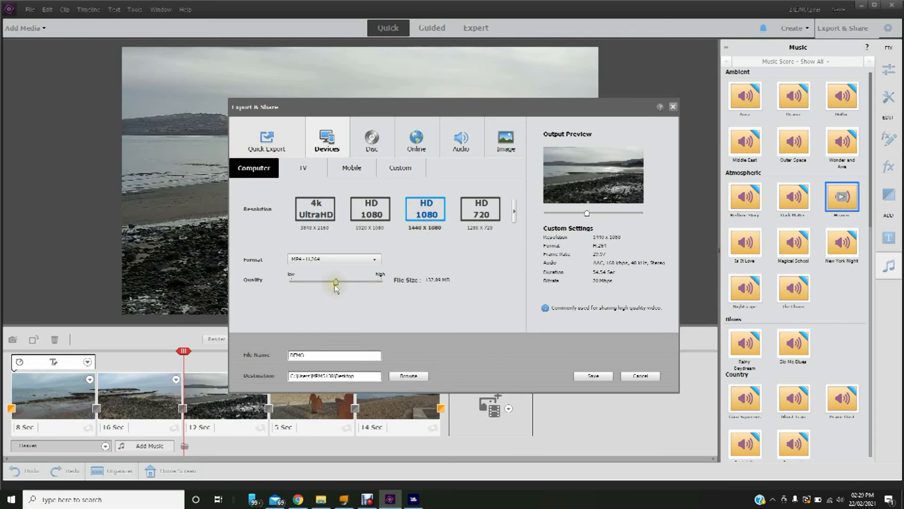
# Raise the export quality to the highest level and save the video as DEMO to the Desktop
pyautogui.moveTo(337, 283); pyautogui.dragTo(291, 284)
pyautogui.moveTo(292, 283); pyautogui.dragTo(393, 288)
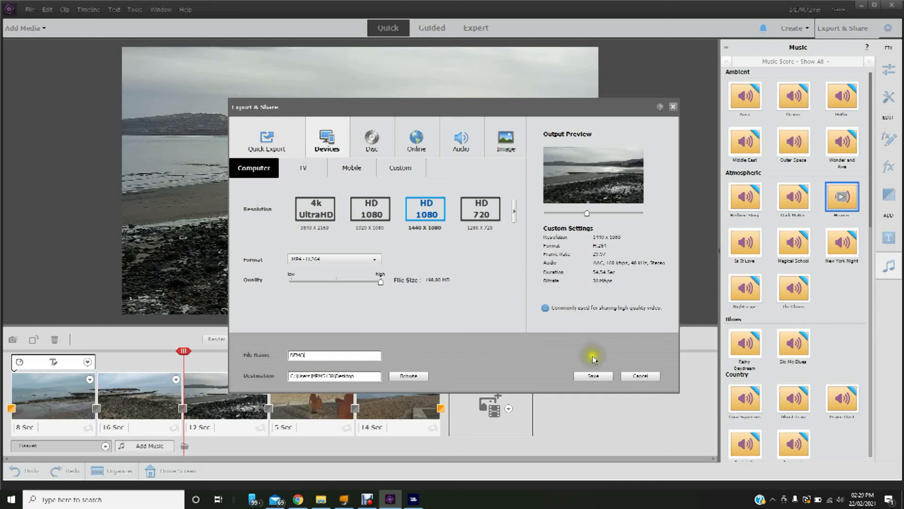
pyautogui.click(595, 376)
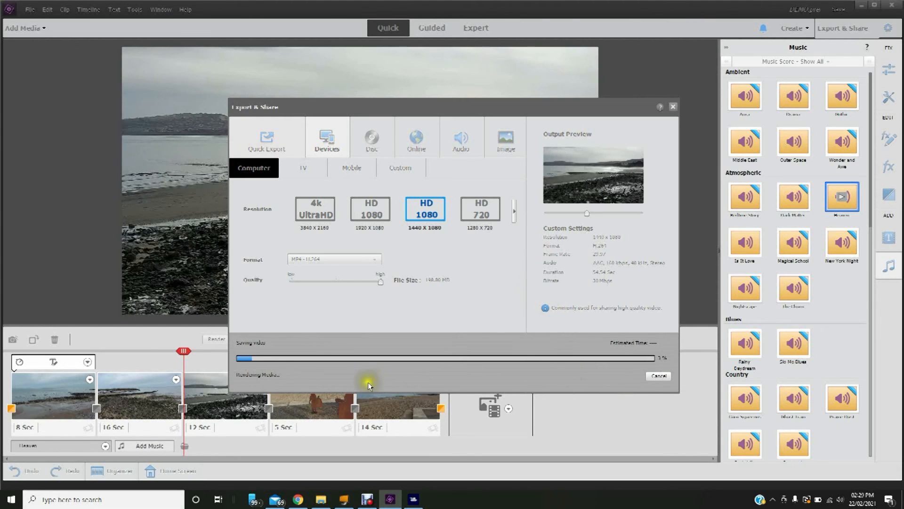
pyautogui.click(269, 374)
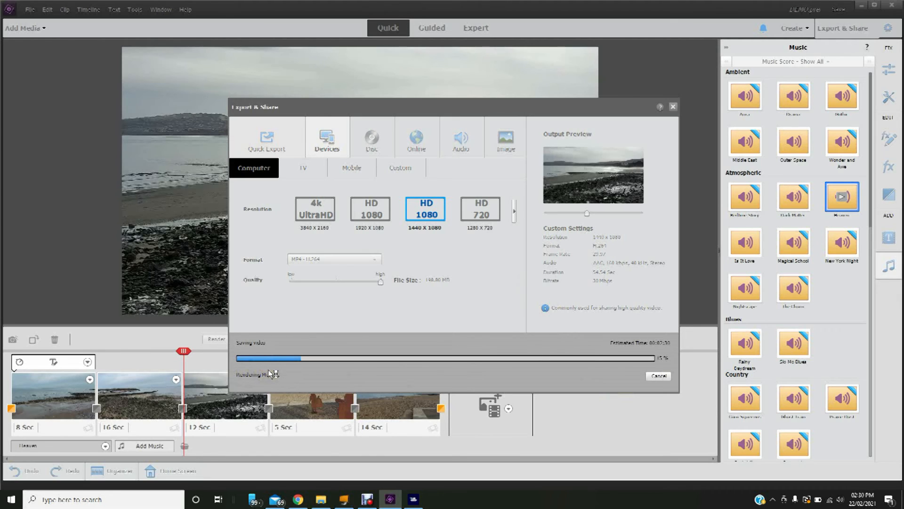
pyautogui.click(243, 339)
pyautogui.click(269, 378)
pyautogui.click(235, 349)
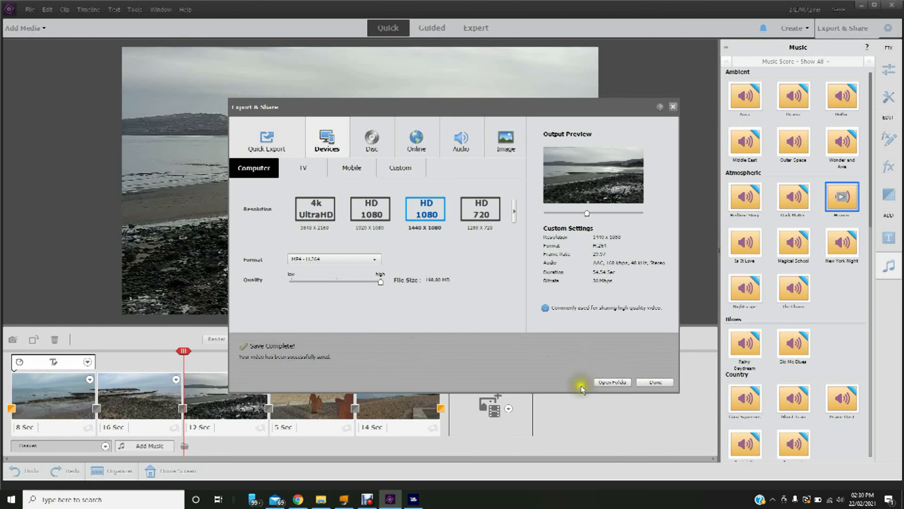
# Check the exported DEMO.mp4 in its destination folder, and close the folder and the export dialog
pyautogui.click(614, 383)
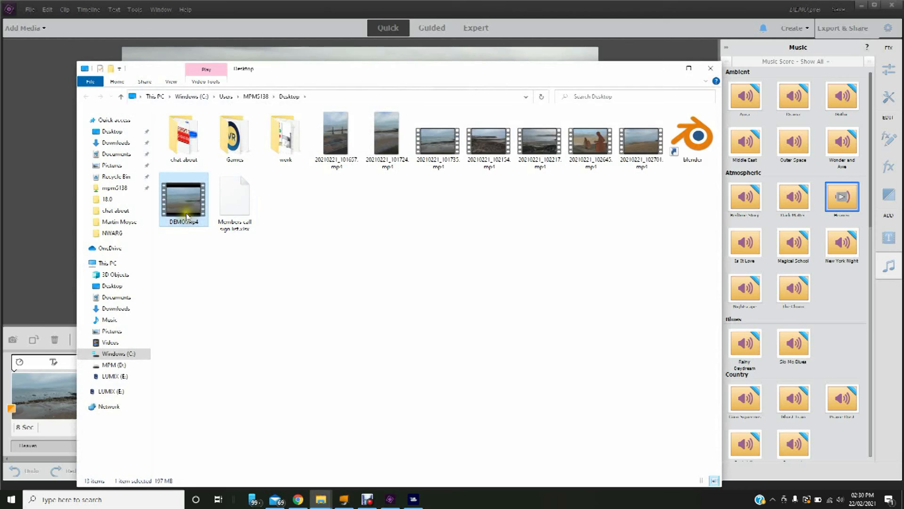
pyautogui.click(725, 40)
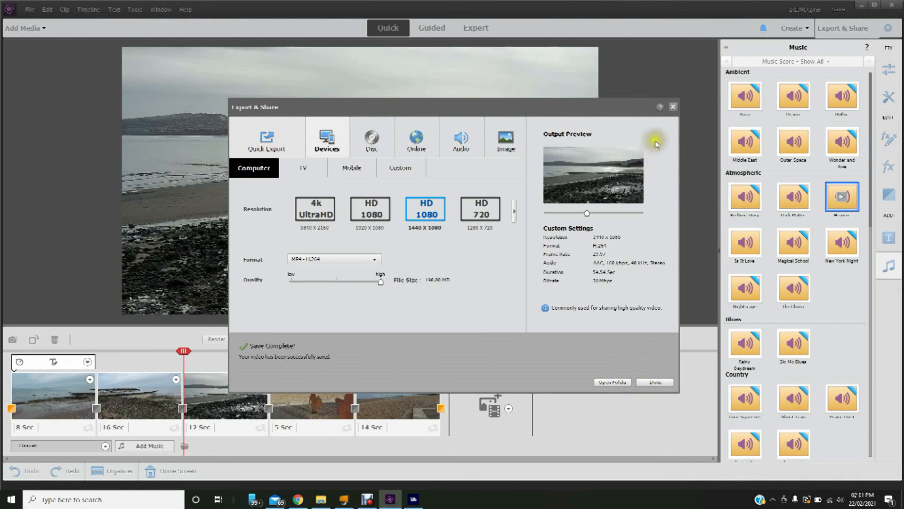
pyautogui.click(673, 107)
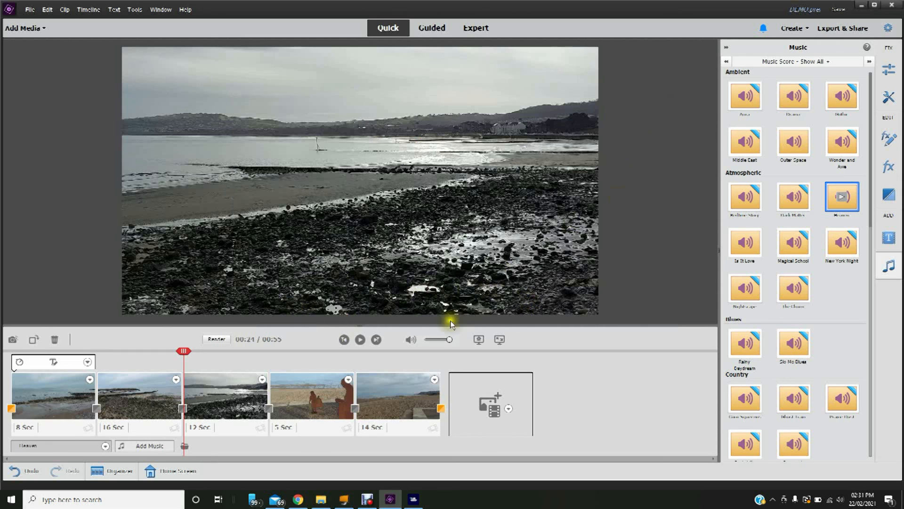
# View the Guided edits and the movie's timeline in Expert mode, and return to Quick mode
pyautogui.click(429, 29)
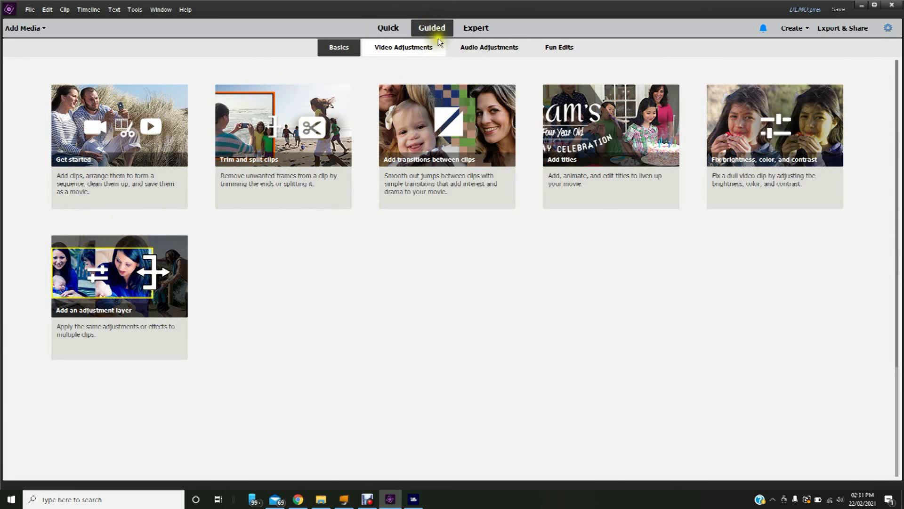
pyautogui.click(470, 30)
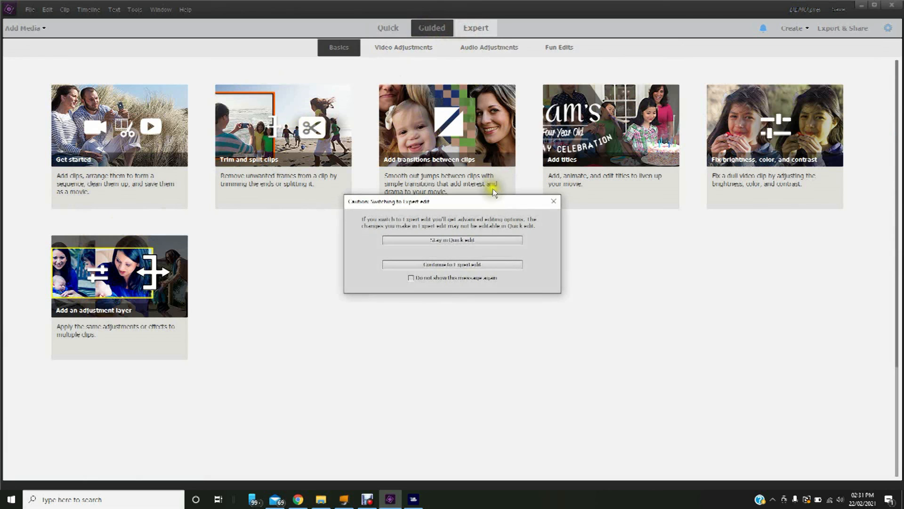
pyautogui.click(456, 265)
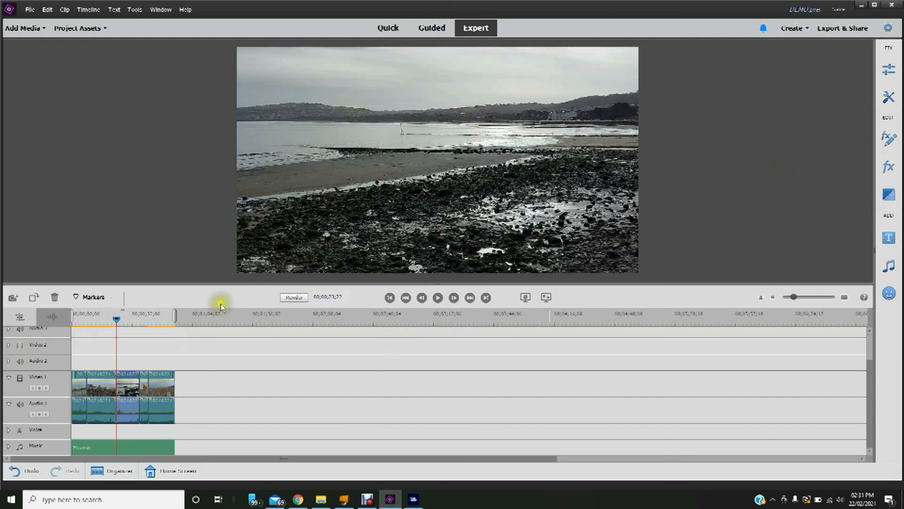
pyautogui.click(375, 31)
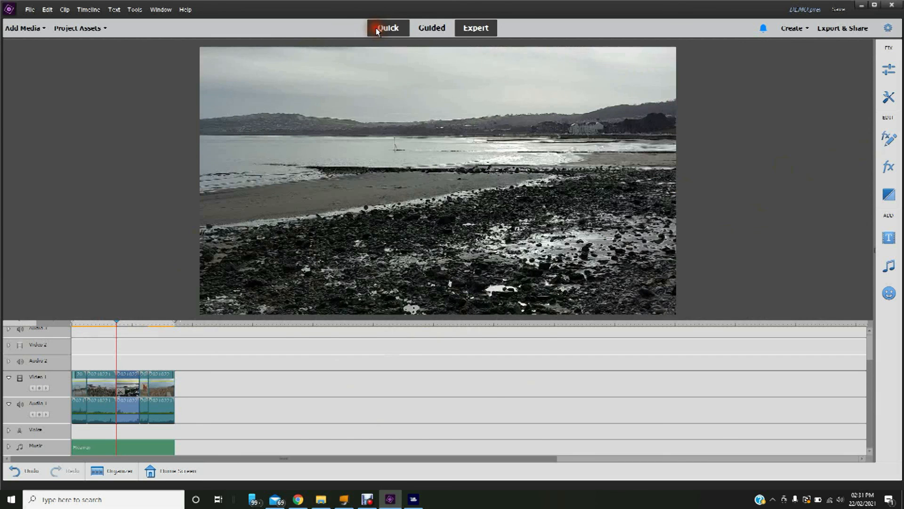